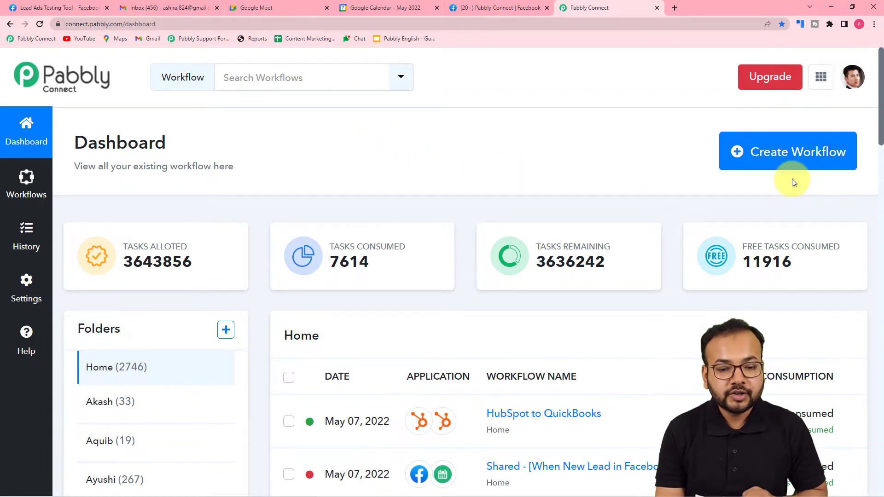
Create a new workflow named "Facebook Lead Ads to Google Meet Automation"
click(777, 159)
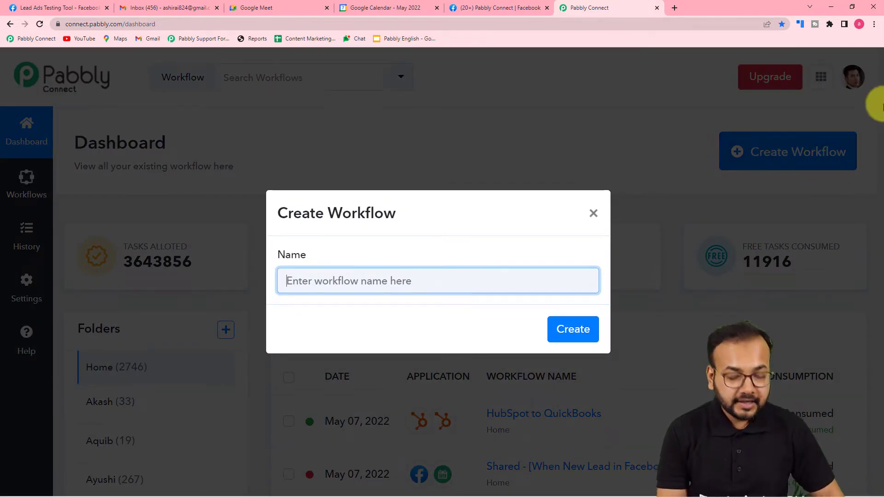
text(Face)
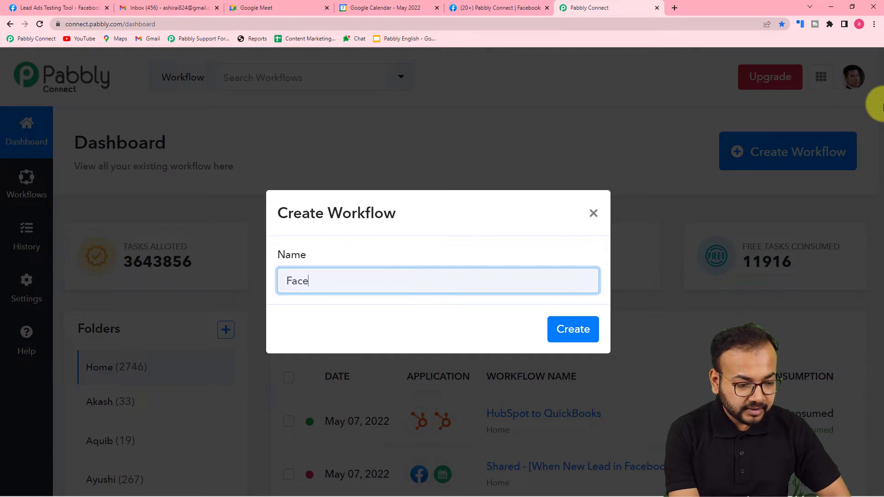
text(book )
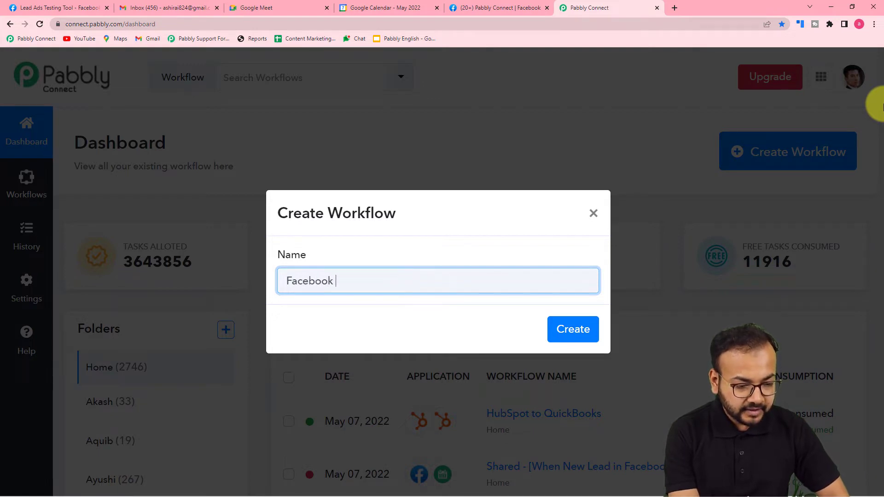
text(Lead Ads to Google)
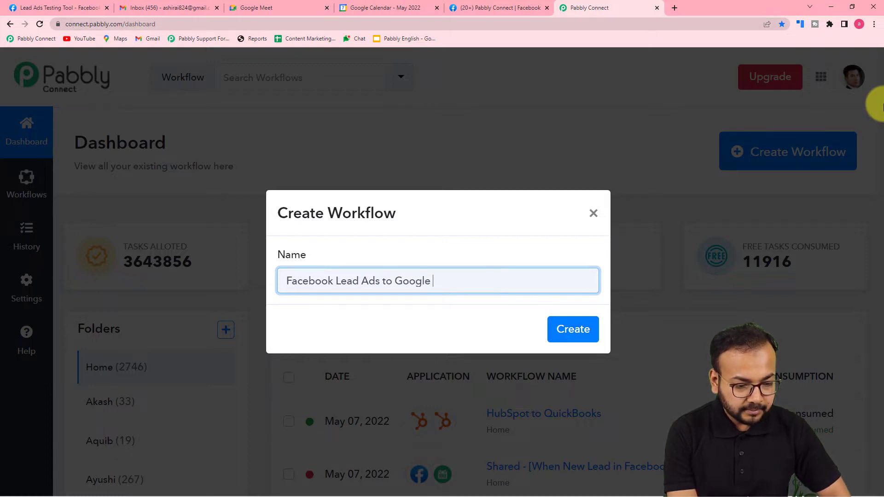
text(Meet Au)
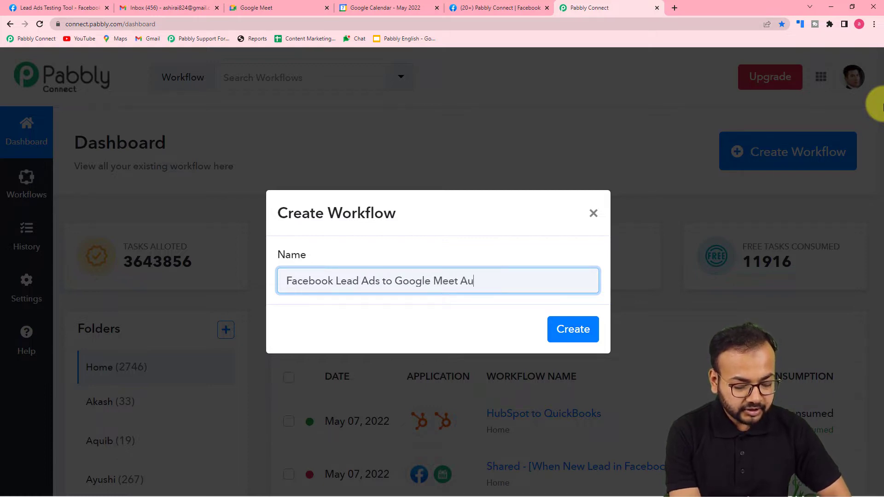
text(tomation)
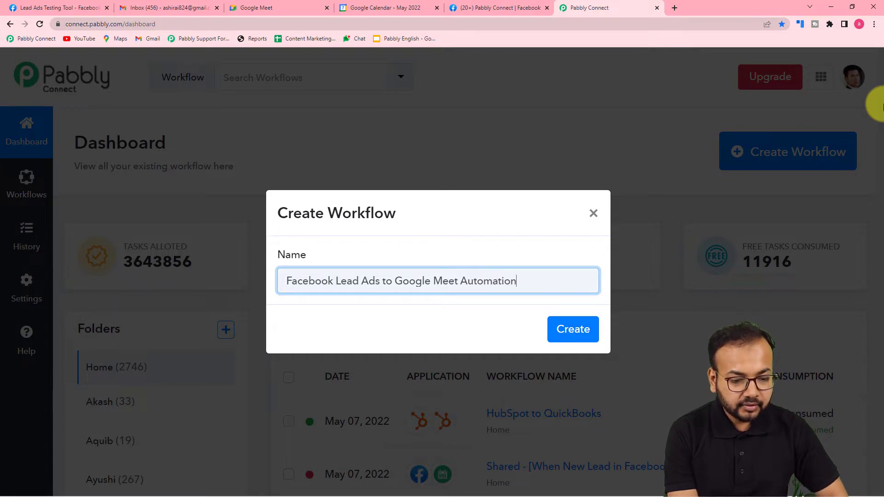
click(574, 330)
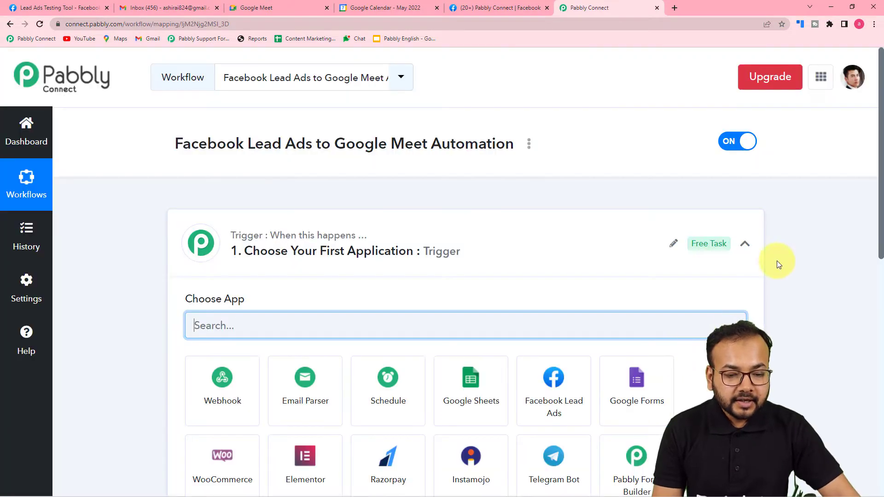
Set the workflow's trigger application to Facebook Lead Ads with the New Lead trigger event
click(745, 244)
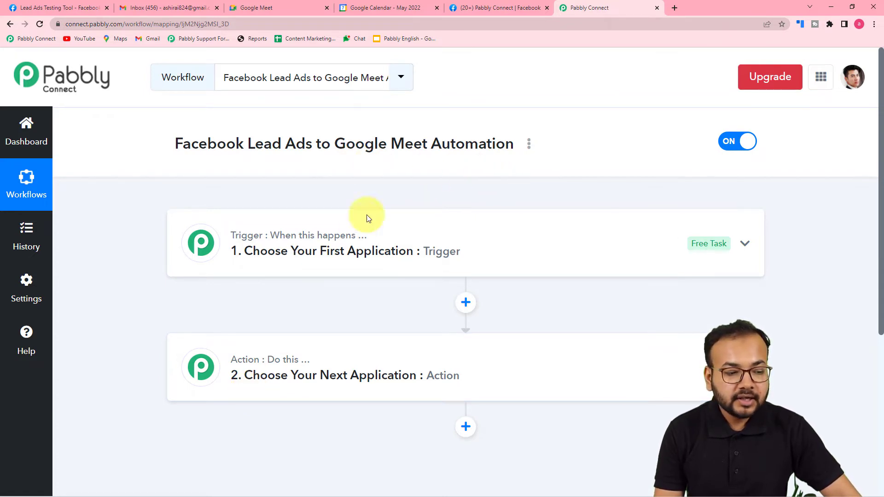
click(355, 251)
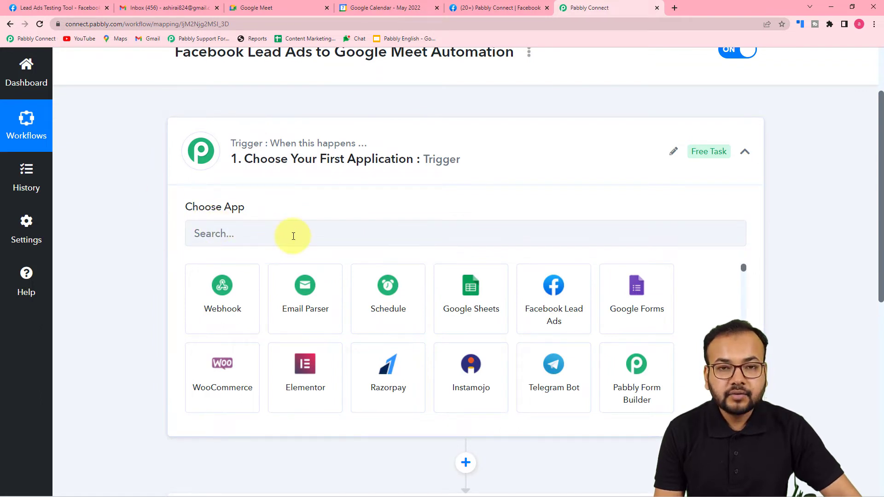
click(560, 317)
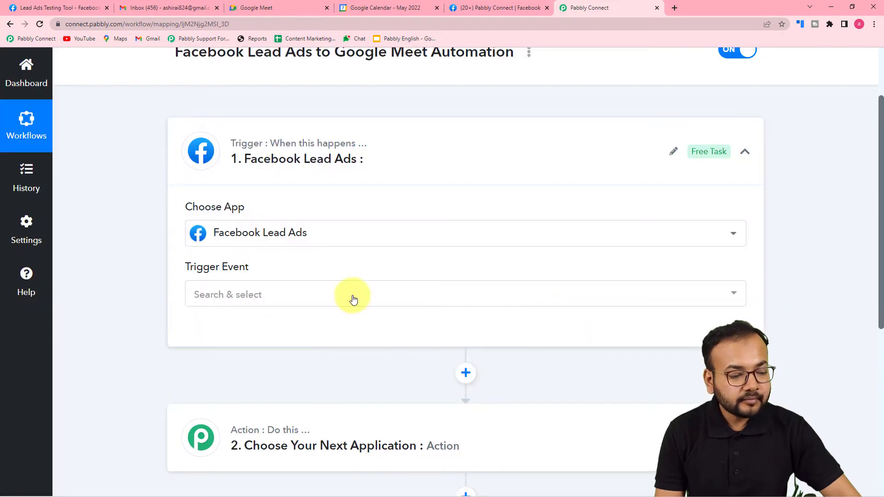
click(317, 303)
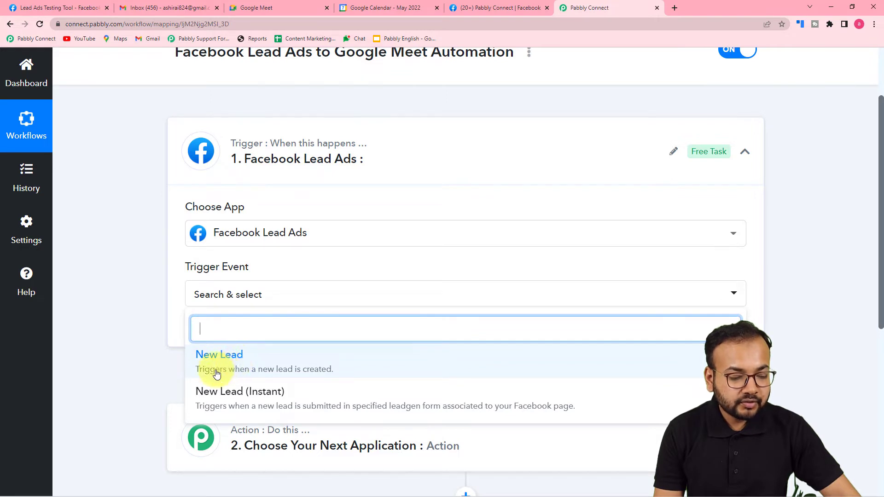
click(263, 364)
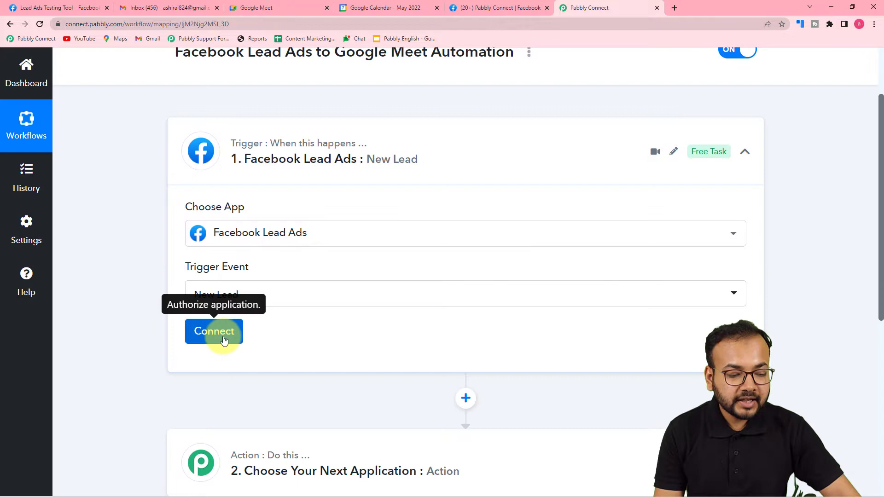
Connect the trigger to Facebook Lead Ads by adding and authorizing a new connection
click(224, 340)
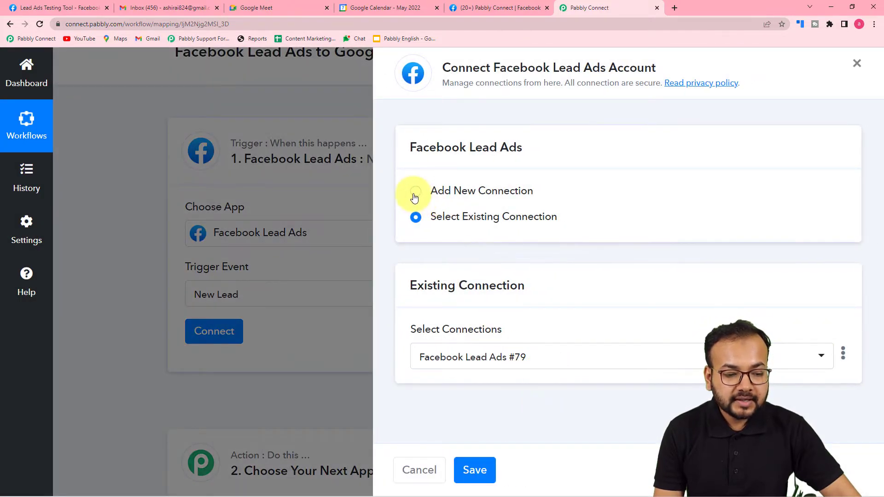
click(417, 196)
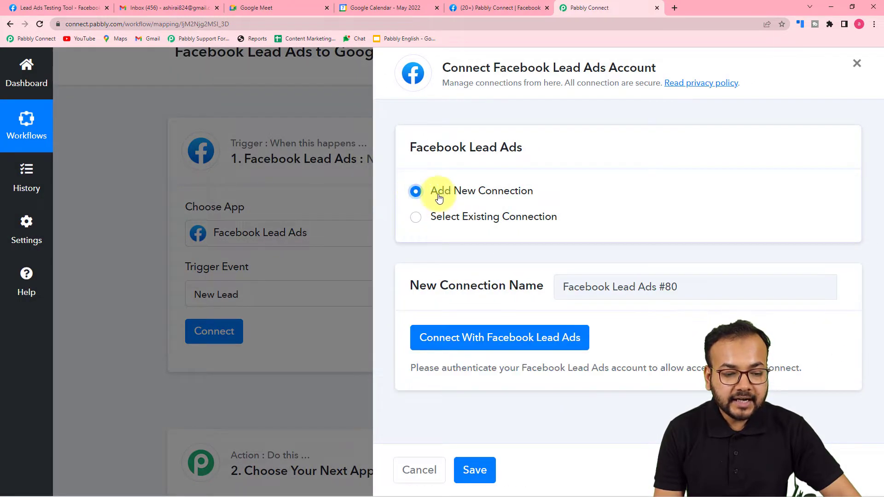
click(467, 346)
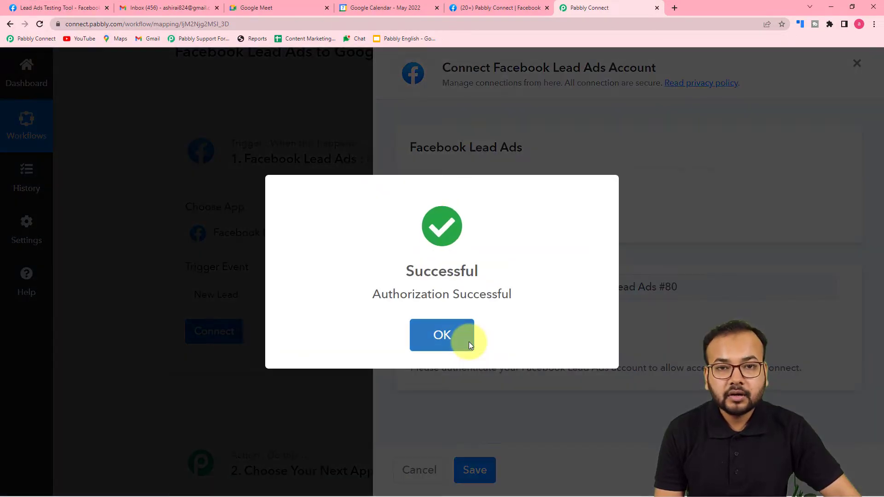
click(467, 341)
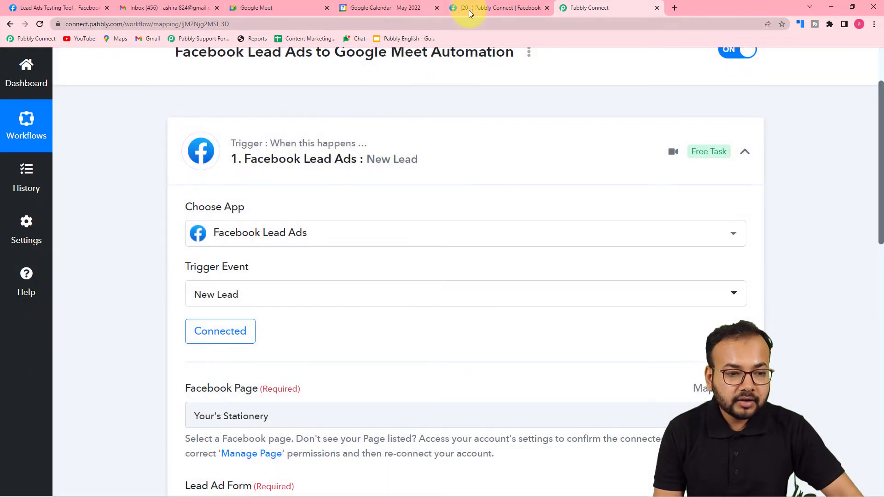
Check the Pabbly Connect page on Facebook, and select Pabbly Connect as the trigger's Facebook page
click(468, 10)
click(642, 9)
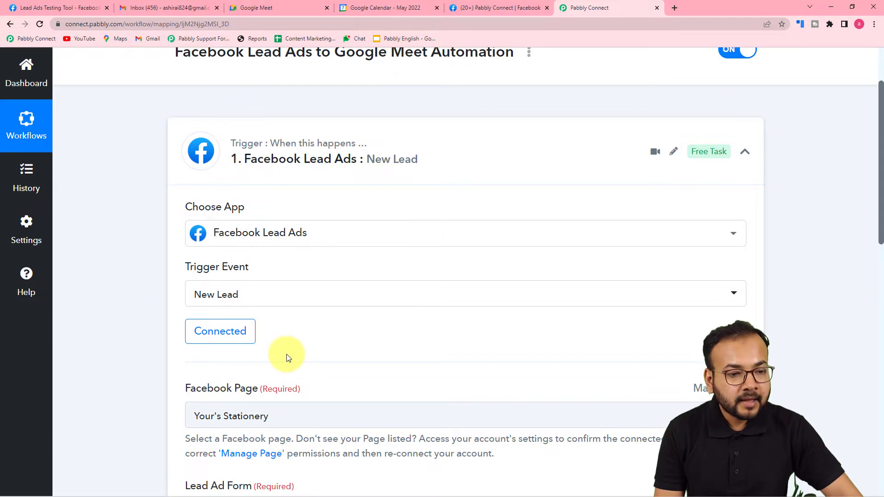
scroll(290, 353, down, 3)
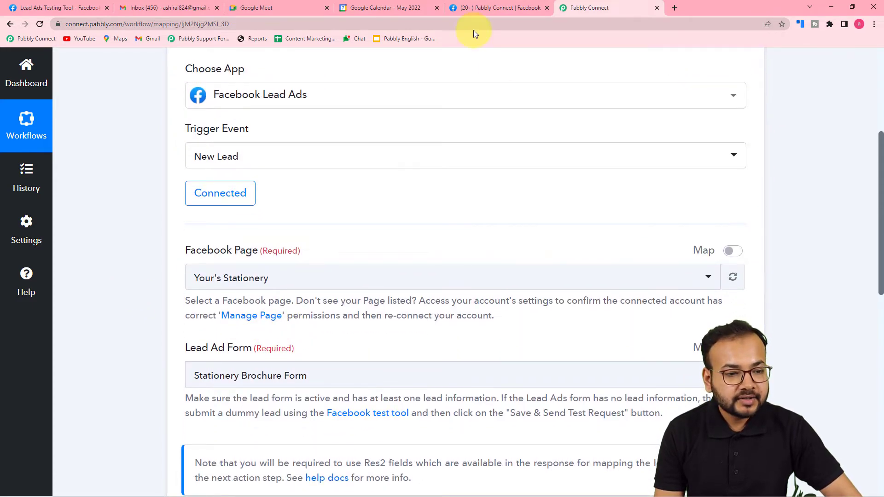
click(472, 9)
scroll(404, 321, down, 3)
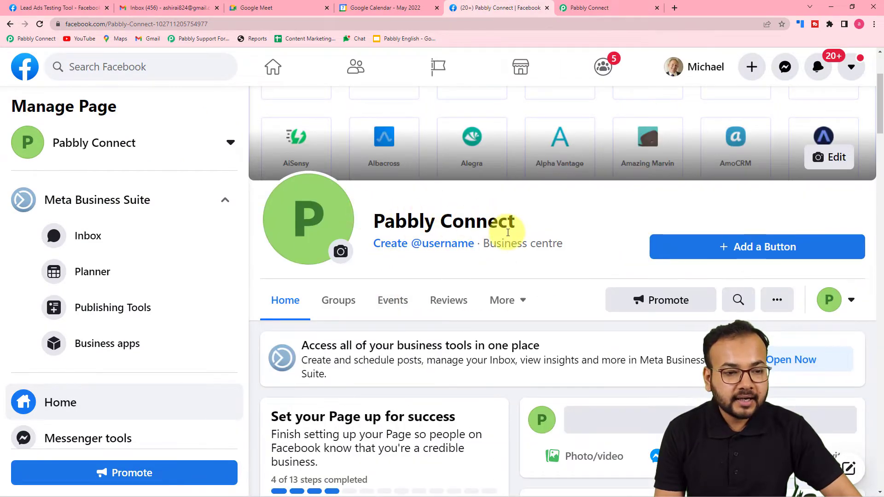
click(595, 13)
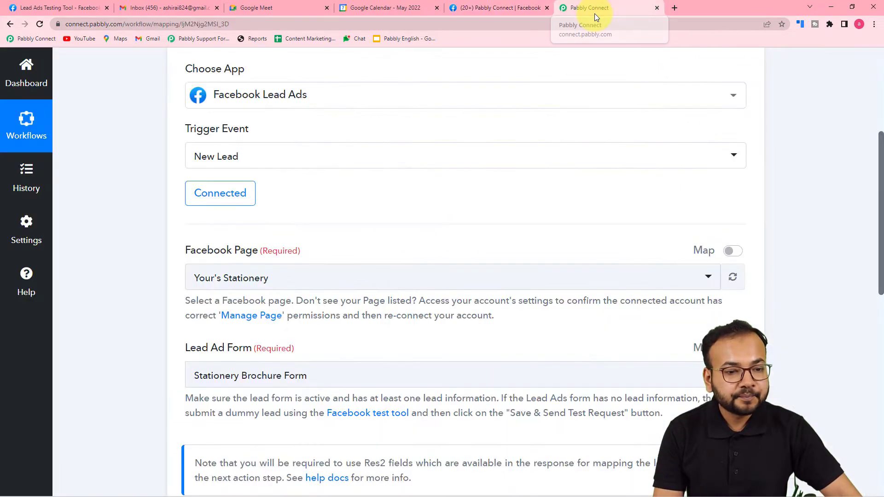
scroll(144, 171, down, 3)
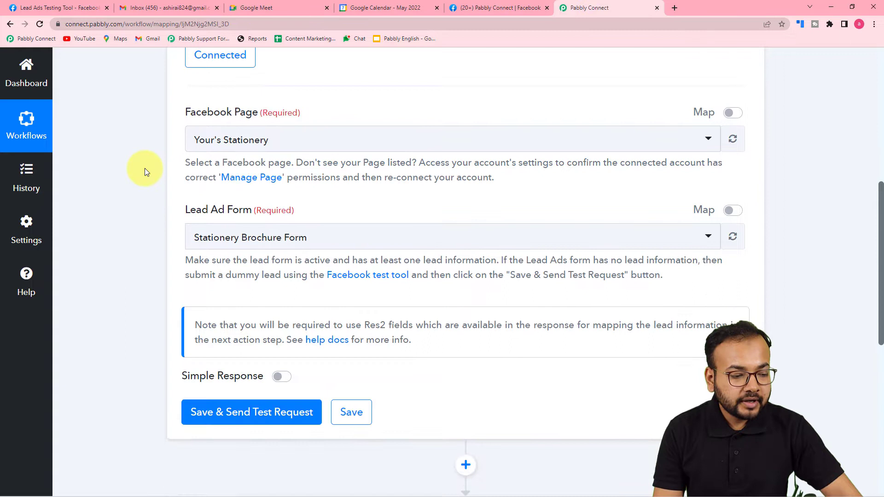
click(315, 146)
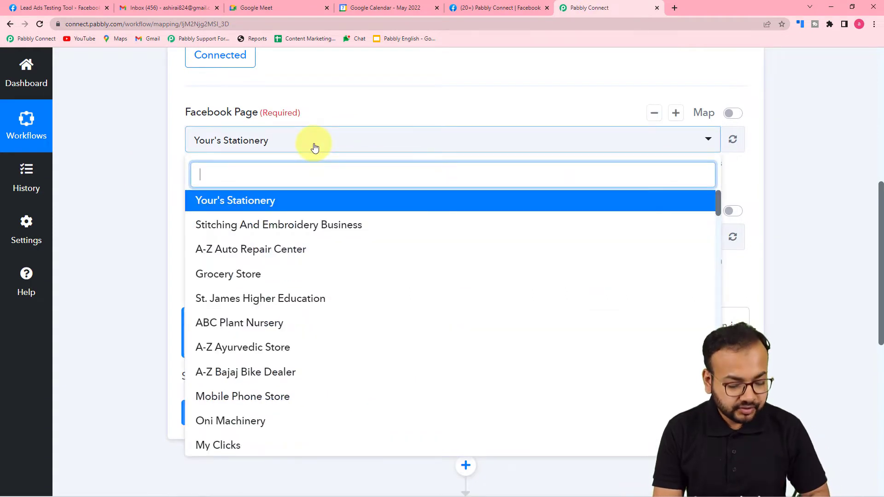
text(pabb)
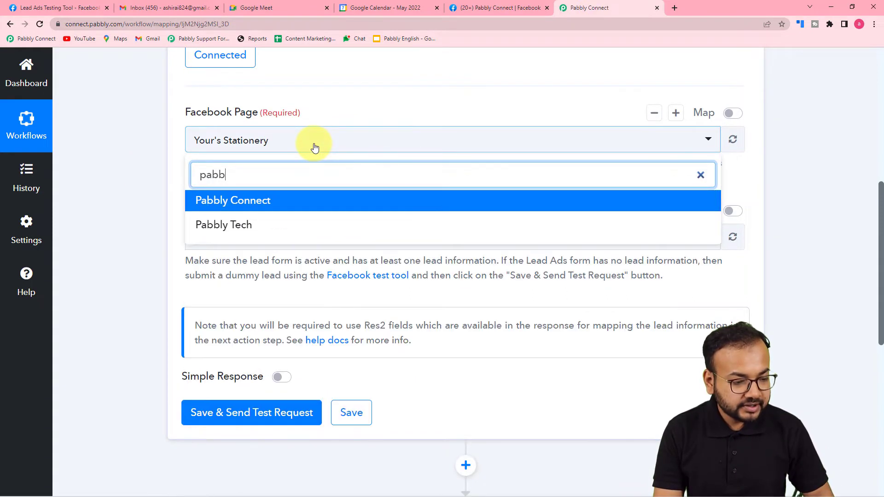
click(237, 206)
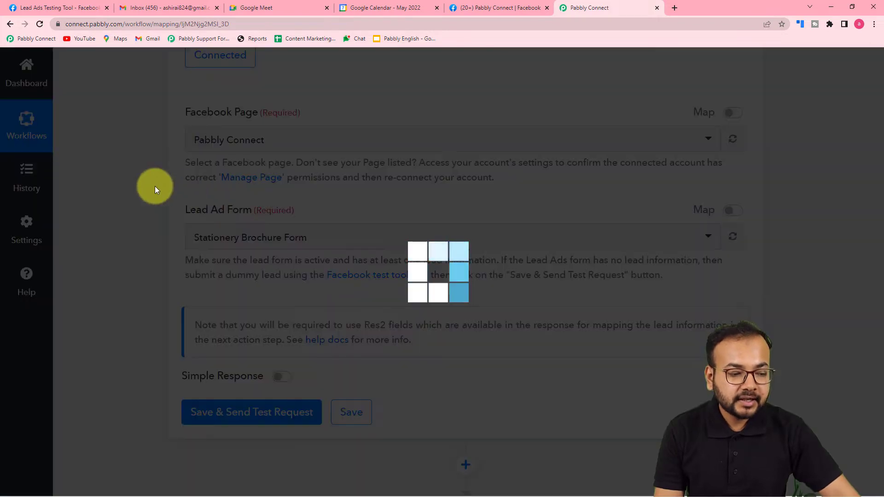
Check the form in Meta's Lead Ads Testing Tool, close its preview, and select Connect Integration as the trigger's lead ad form
scroll(155, 186, down, 2)
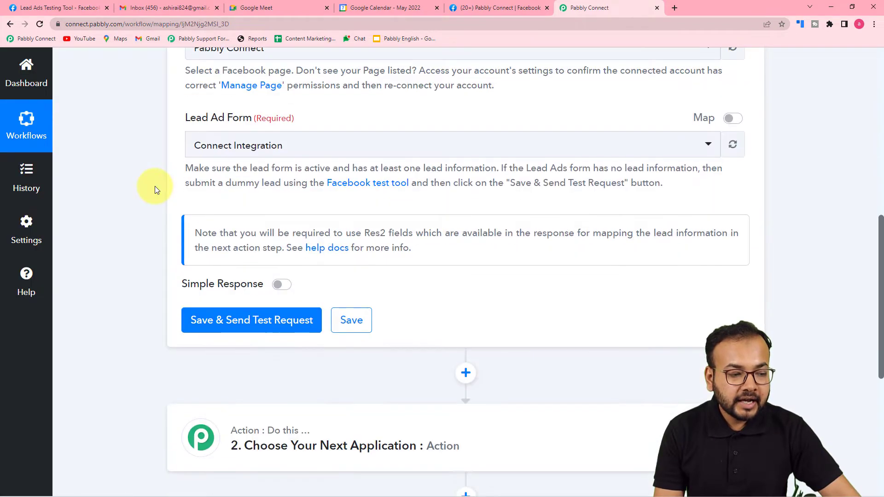
click(306, 148)
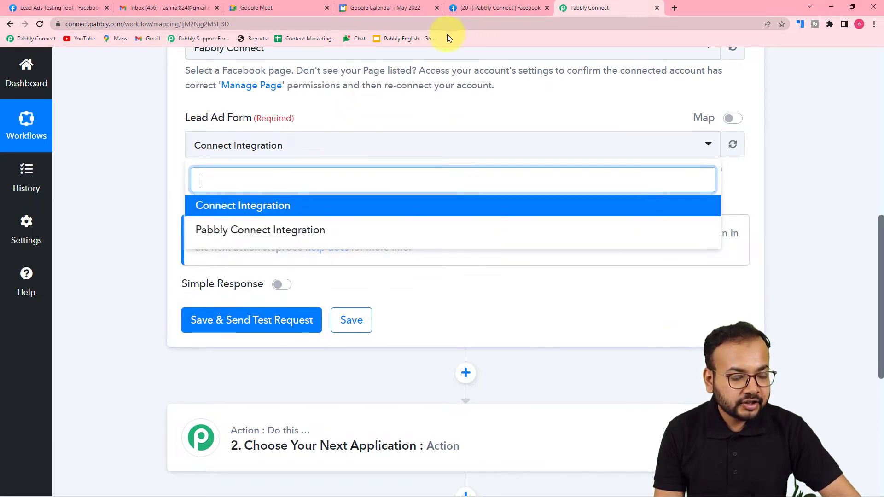
click(71, 10)
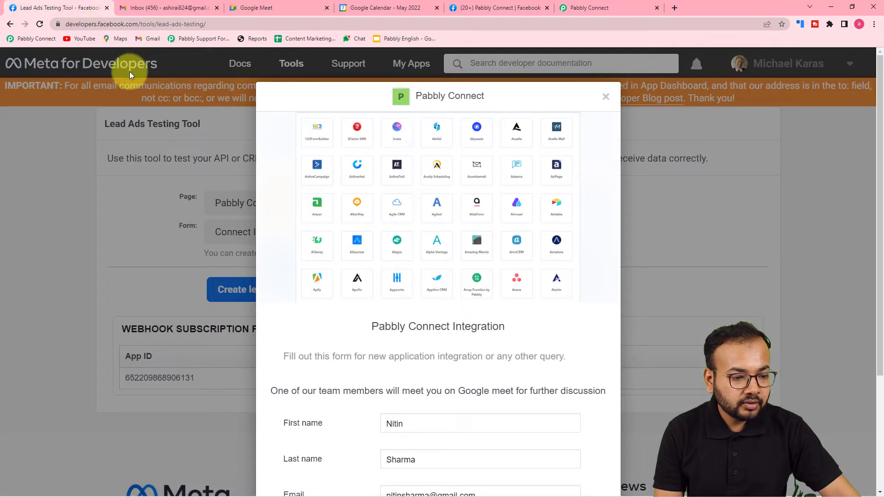
scroll(626, 272, down, 3)
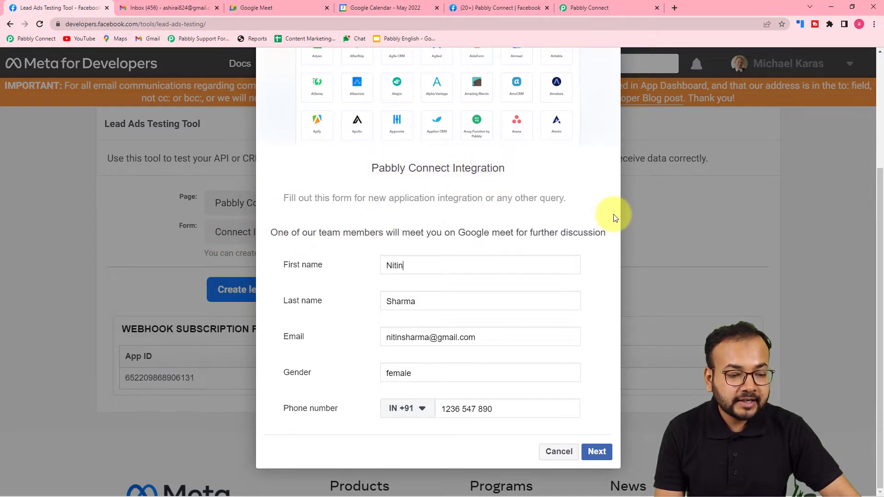
click(559, 452)
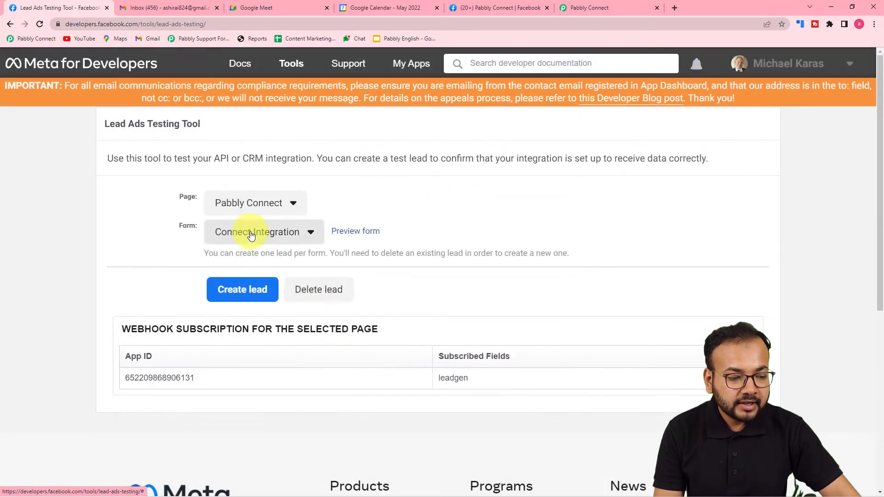
click(594, 8)
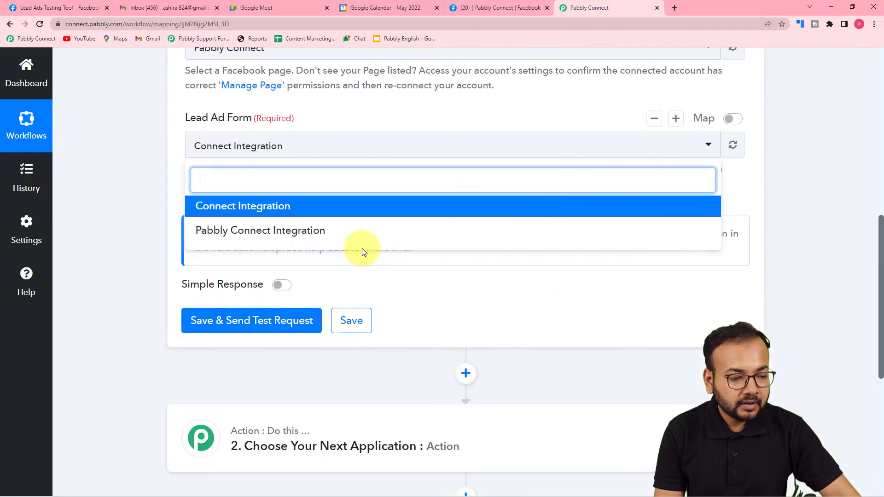
click(257, 206)
click(168, 187)
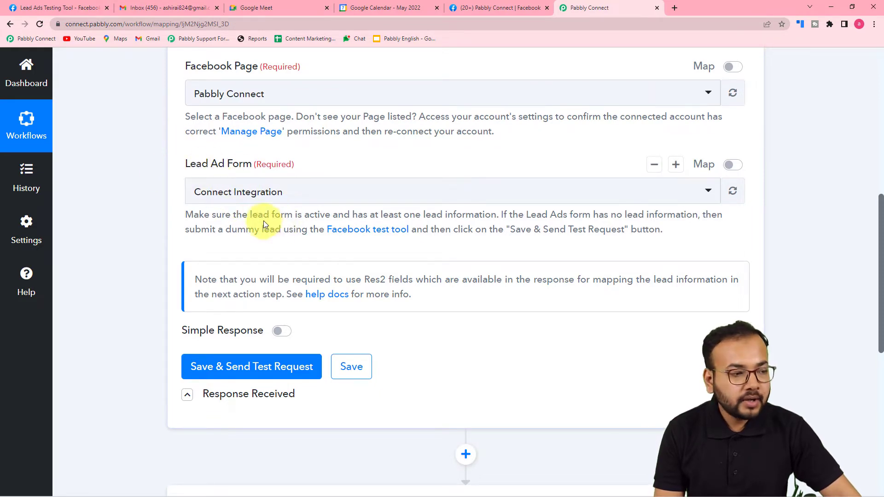
Preview the Connect Integration form's fields in the Lead Ads Testing Tool, and return to the Pabbly Connect workflow
click(74, 11)
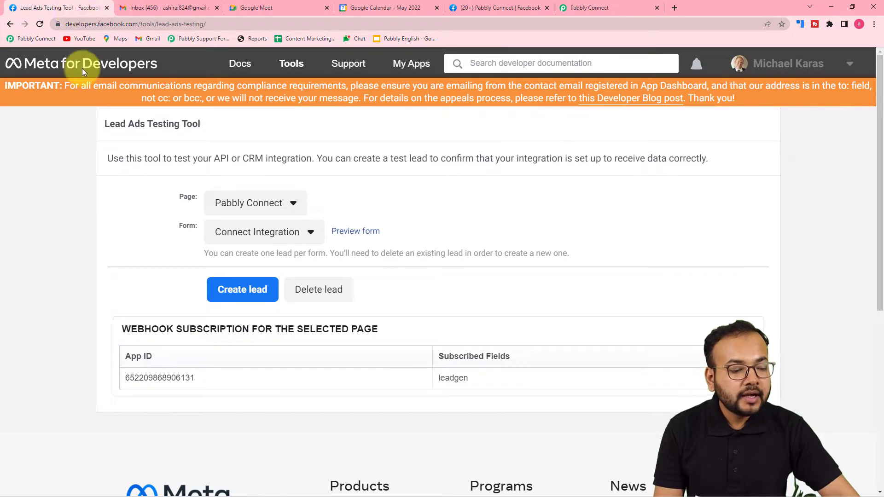
click(359, 233)
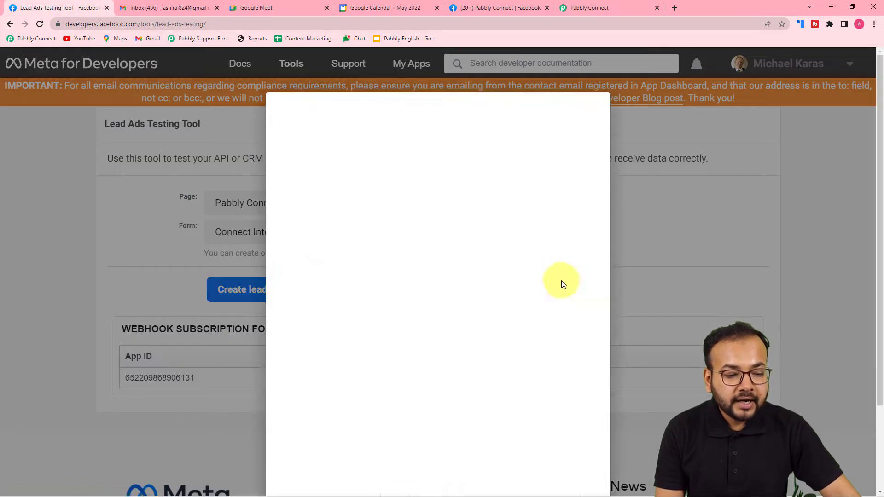
scroll(561, 282, down, 4)
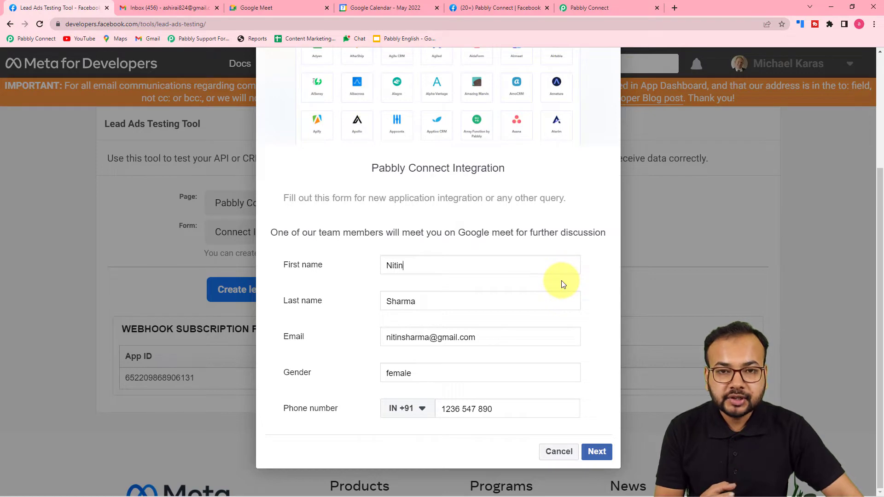
click(571, 7)
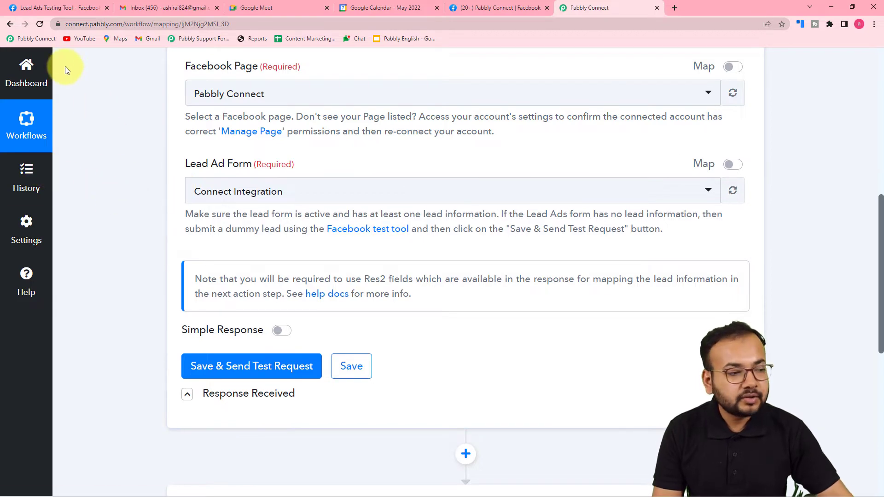
In the Lead Ads Testing Tool's form preview, replace the first name with a new test lead's first name
click(73, 7)
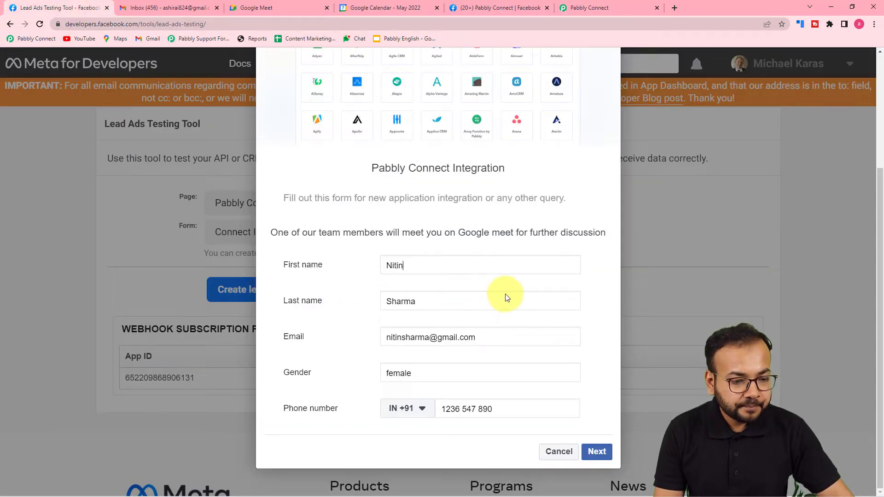
scroll(506, 297, up, 2)
scroll(506, 295, down, 3)
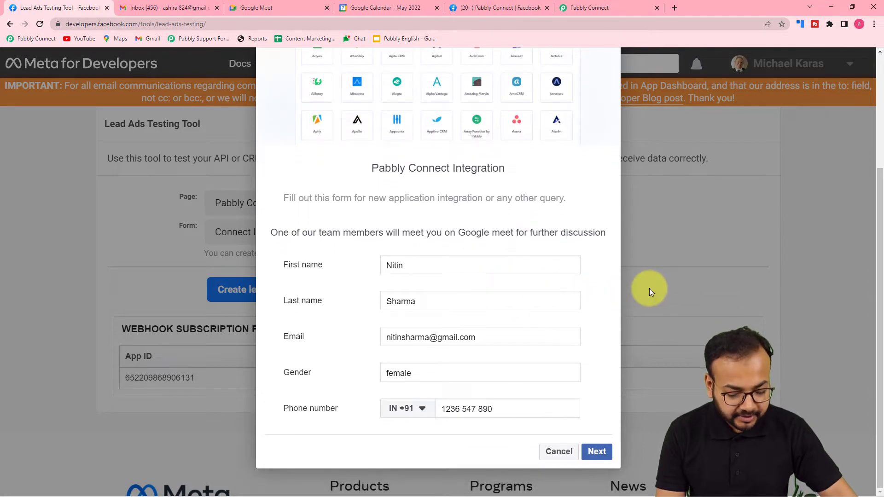
key(BackSpace)
key(BackSpace)
key(BackSpace)
key(BackSpace)
key(BackSpace)
text(A)
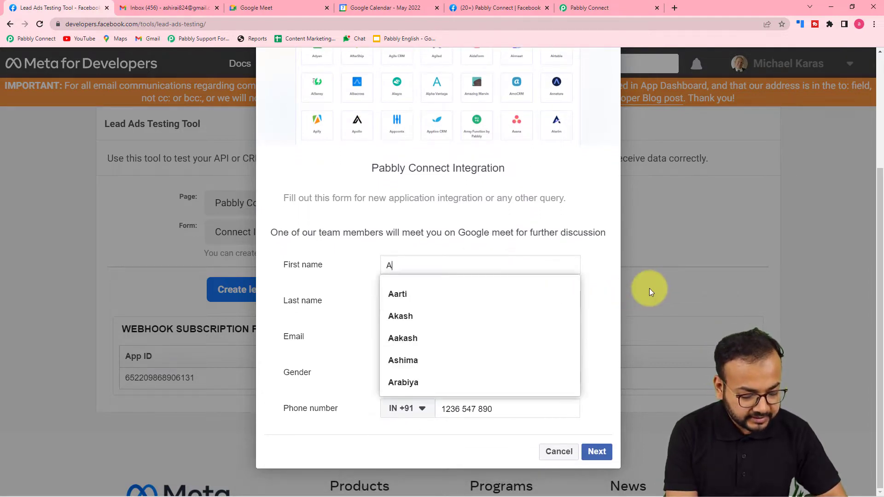
text(rpit)
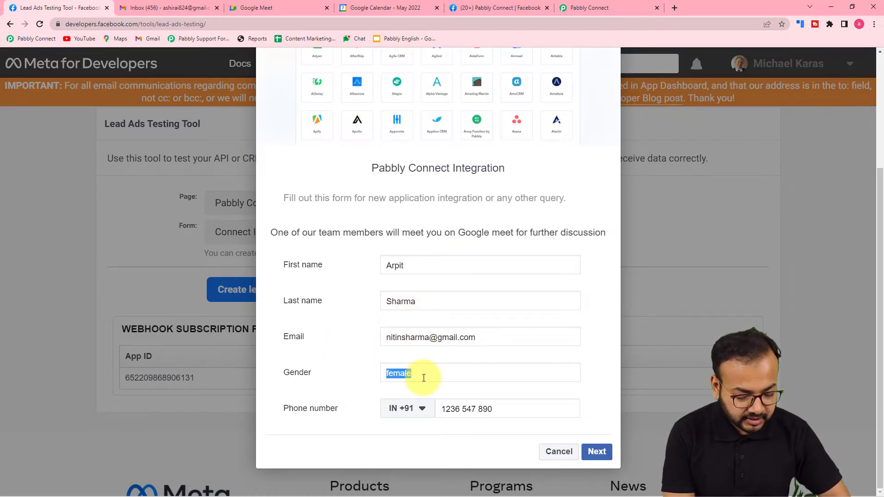
Set the test lead's gender to Male and submit the lead form
text(Ma)
click(358, 351)
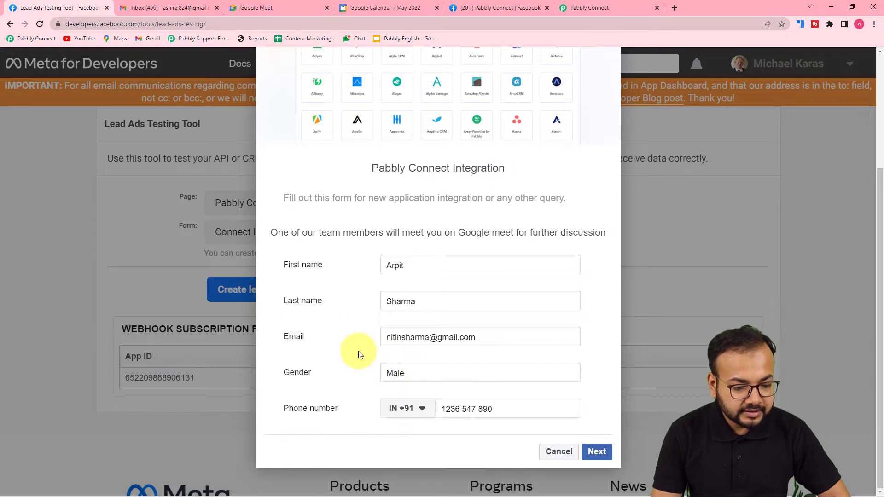
click(596, 452)
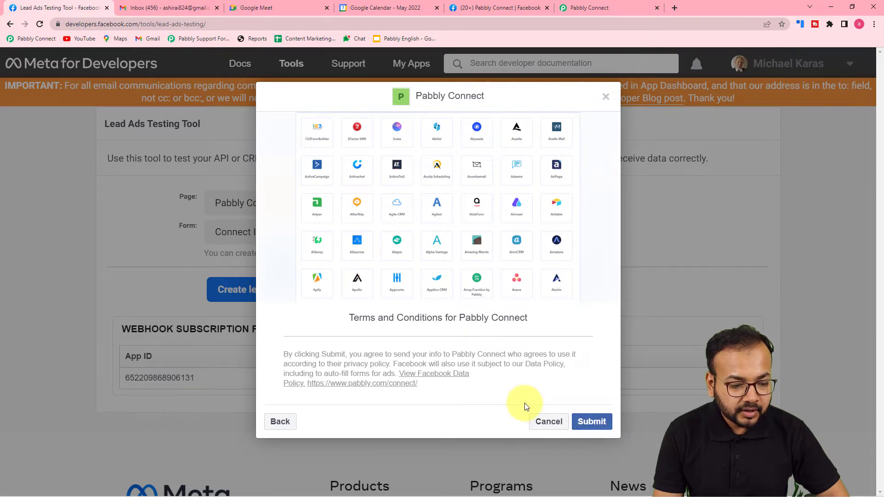
click(605, 426)
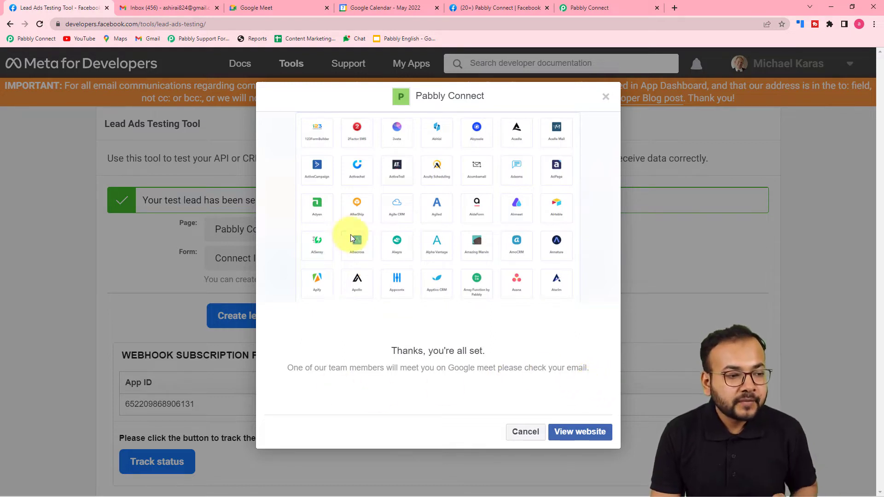
Return to the Pabbly Connect workflow, save the trigger with a test request, and review the received lead data
click(601, 10)
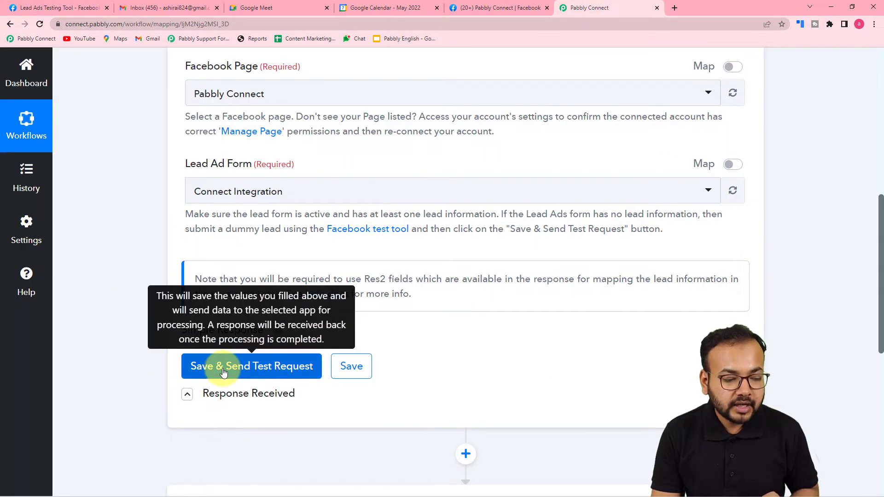
click(206, 367)
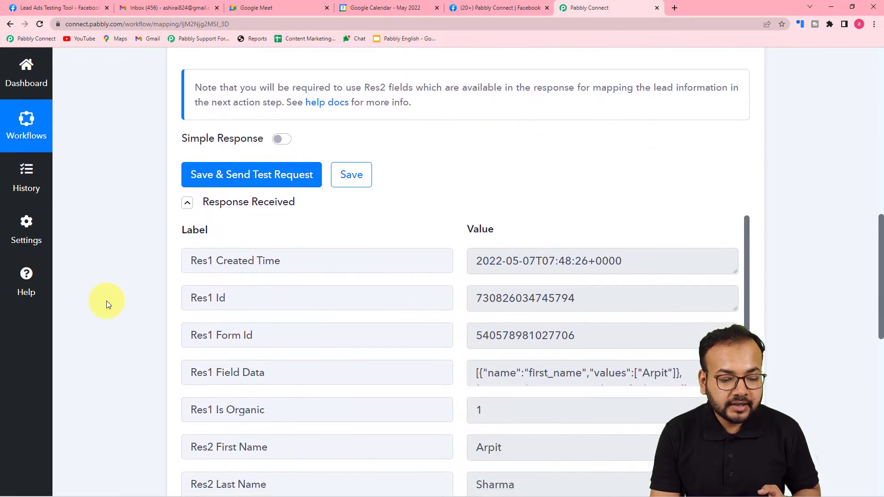
scroll(106, 300, down, 1)
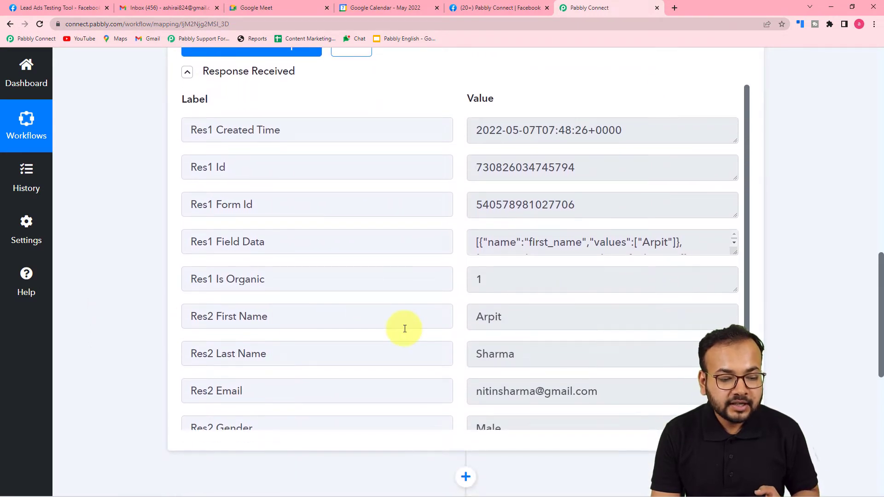
scroll(567, 367, down, 2)
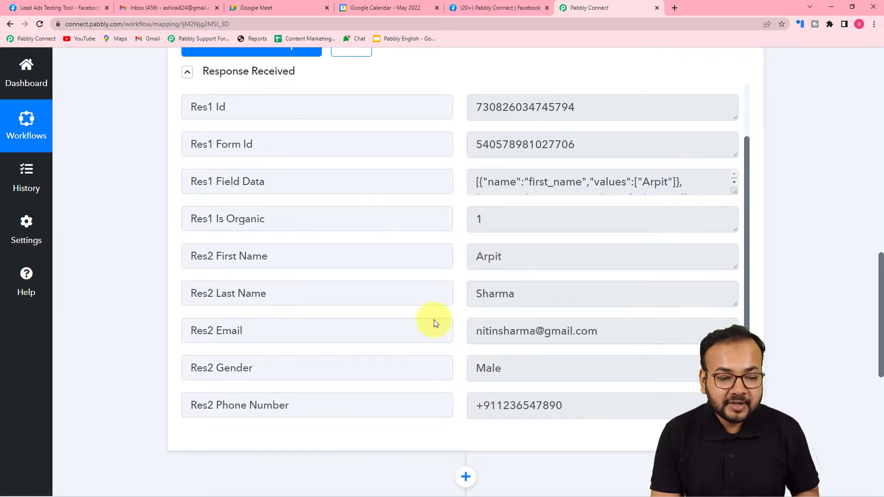
scroll(129, 267, down, 6)
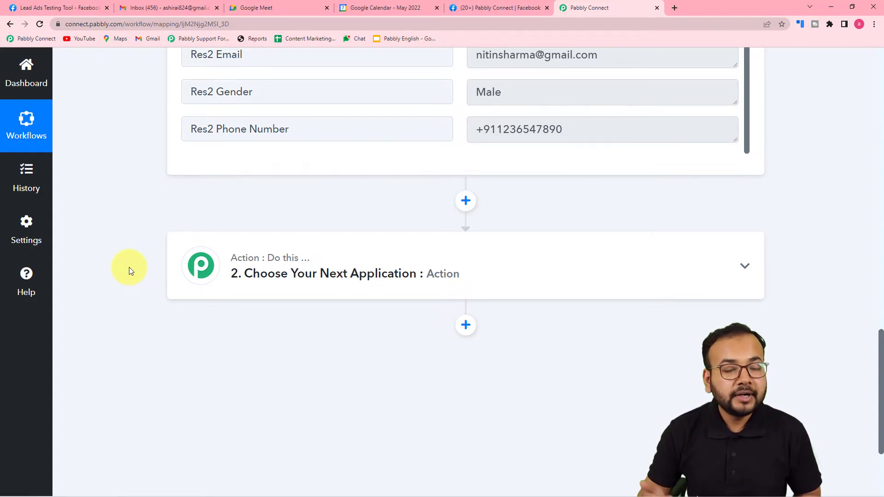
scroll(240, 171, up, 7)
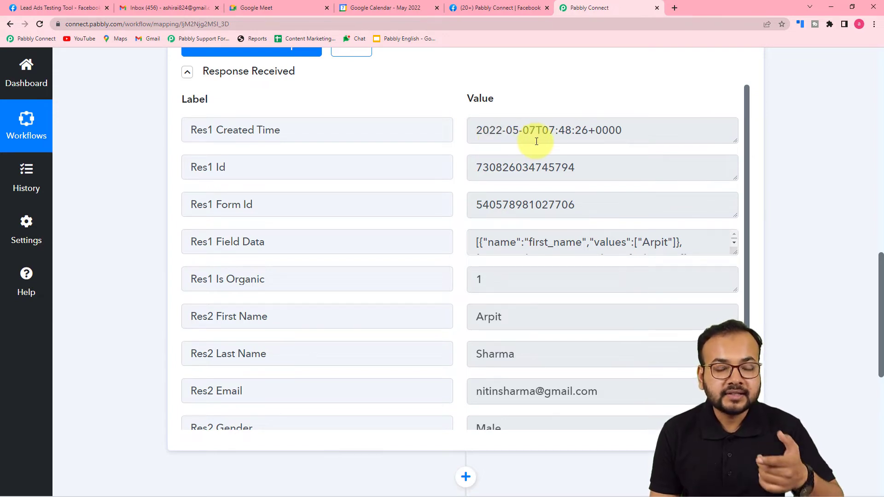
Search the action step's apps for "date" and choose Date/Time Formatter by Pabbly
scroll(162, 158, down, 10)
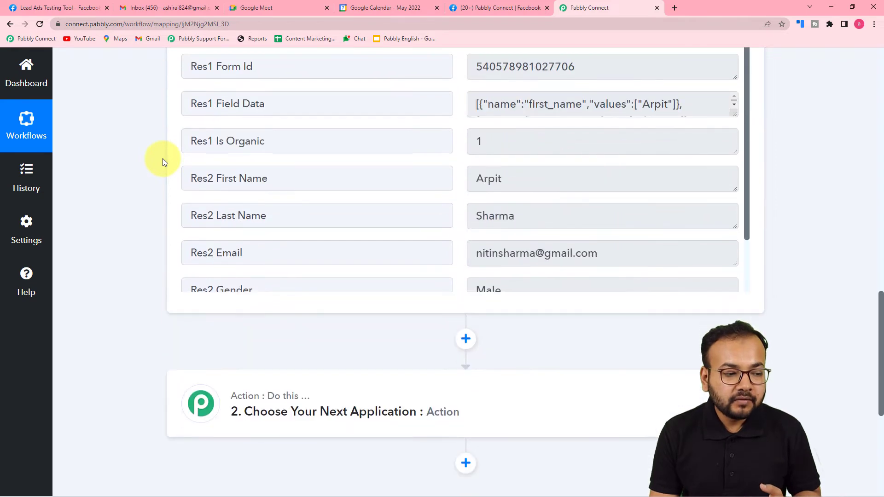
click(322, 142)
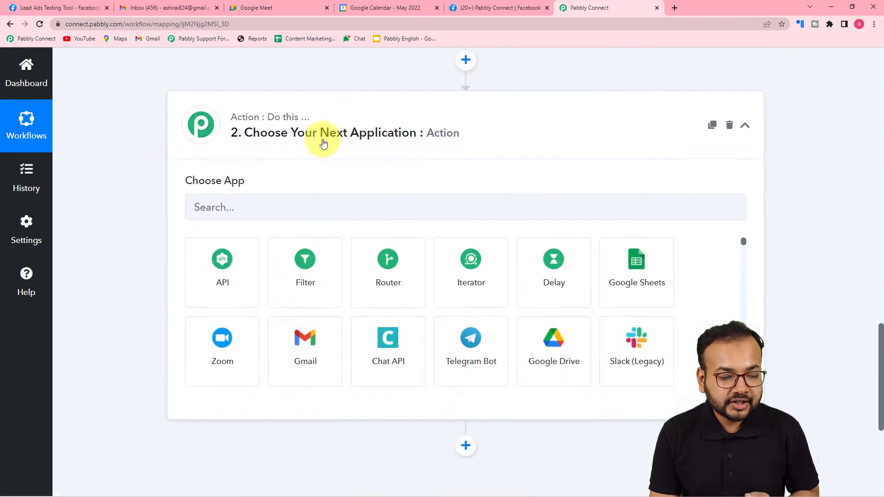
scroll(306, 121, down, 3)
scroll(309, 121, up, 2)
click(296, 164)
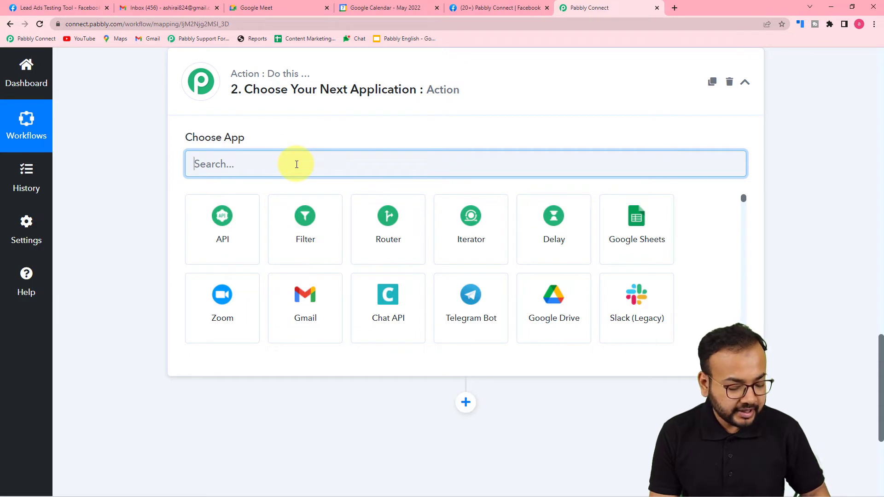
text(date)
click(233, 245)
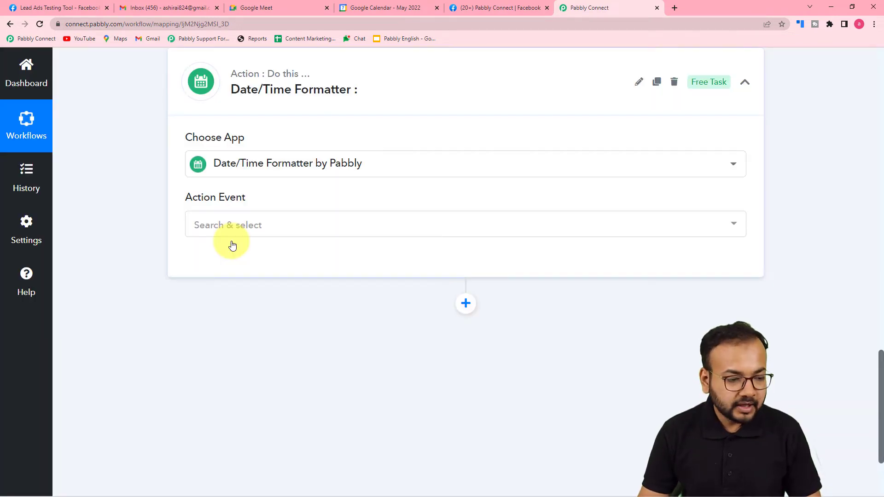
Set the Date/Time Formatter's action event to Add/Subtract Time and connect it
click(253, 232)
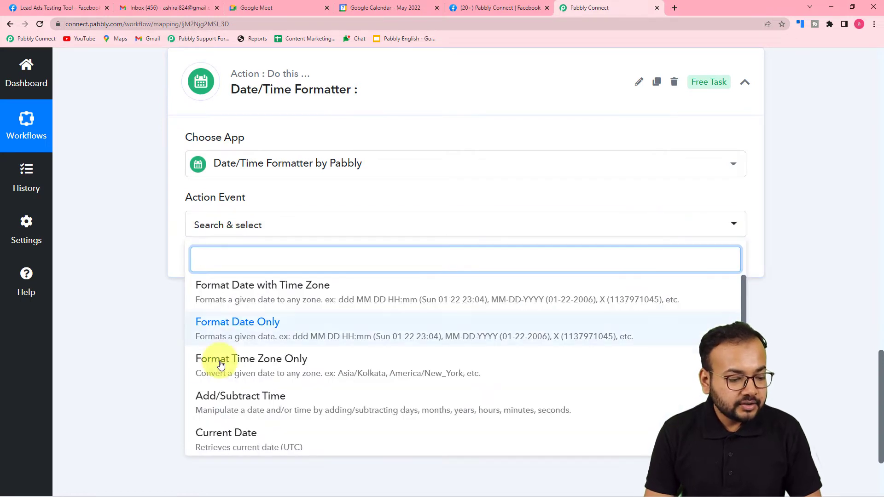
scroll(221, 365, down, 2)
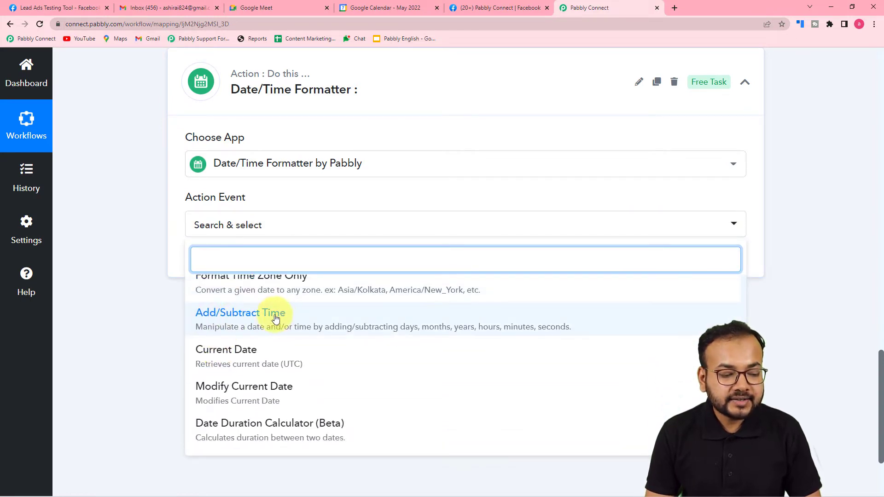
click(240, 320)
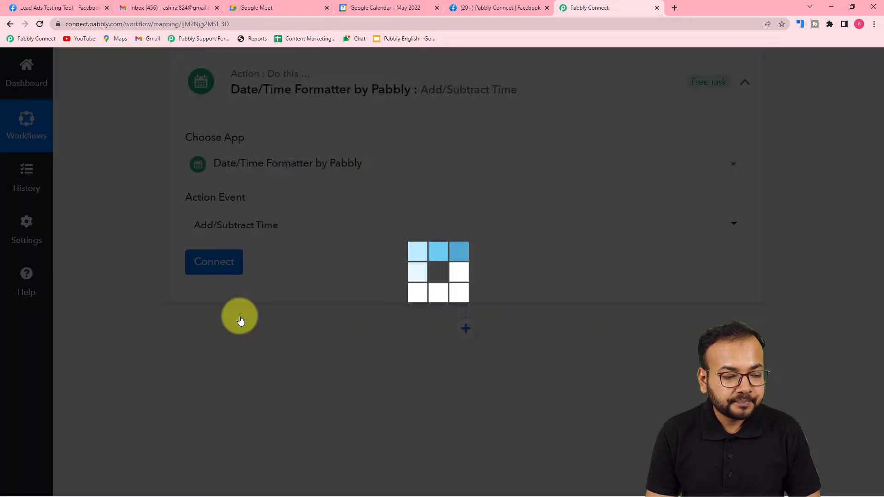
click(220, 271)
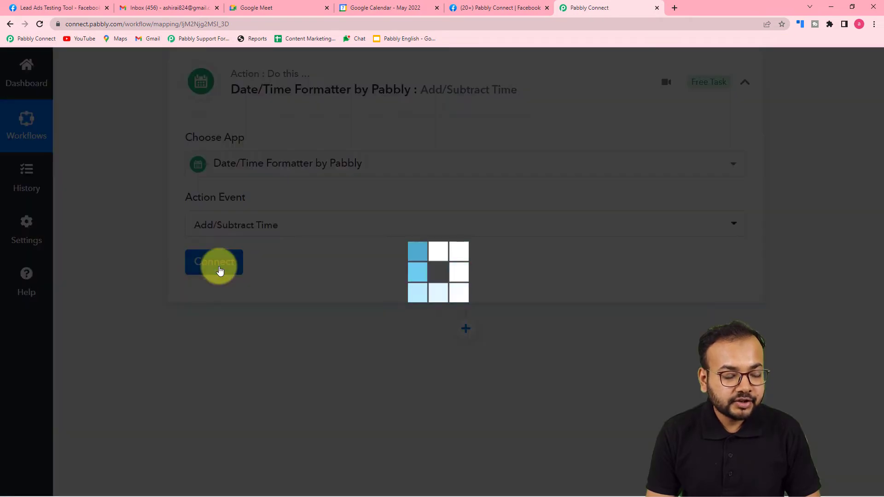
Check the formatter's fields against the trigger response, and map Res1 Created Time from Facebook Lead Ads into Enter Date
scroll(219, 267, down, 3)
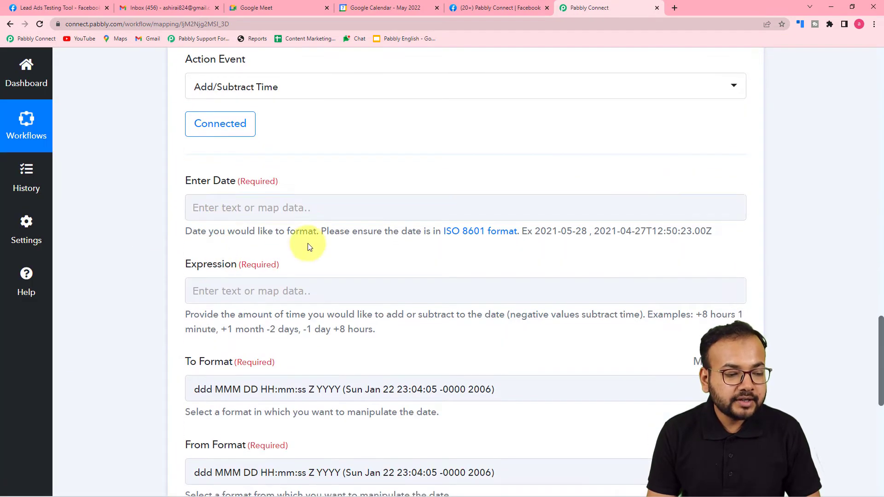
scroll(369, 212, down, 1)
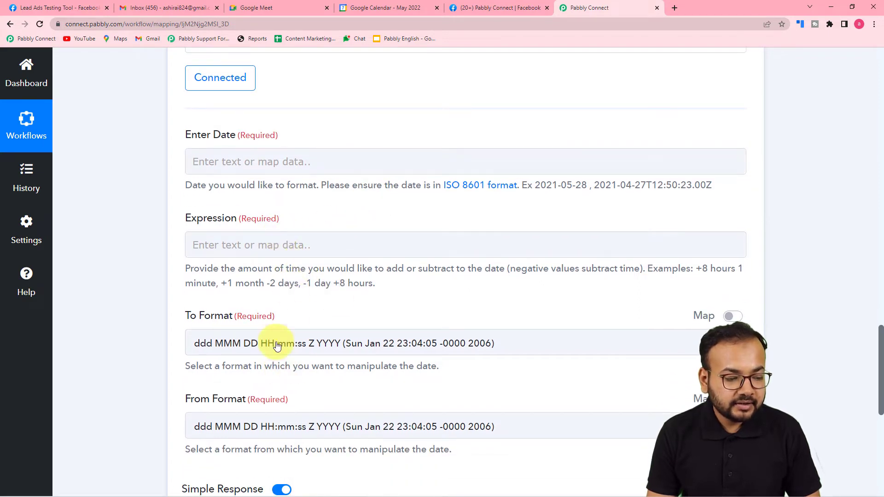
scroll(439, 300, up, 2)
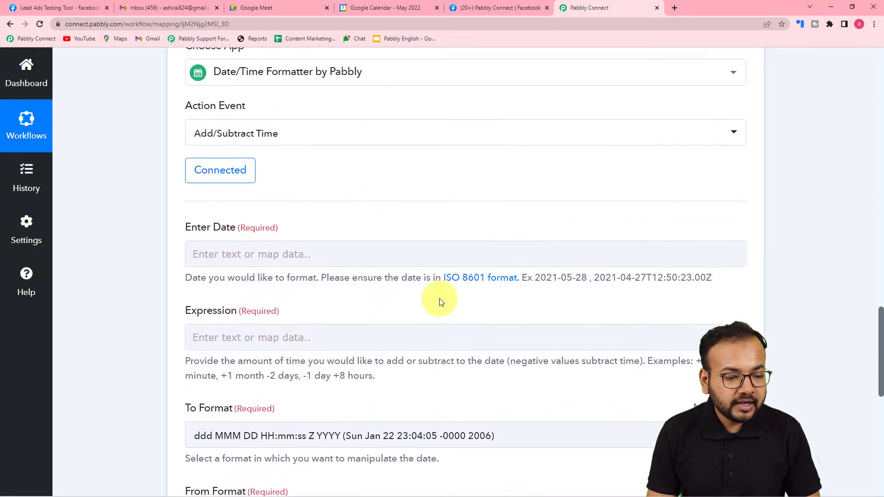
scroll(439, 300, up, 12)
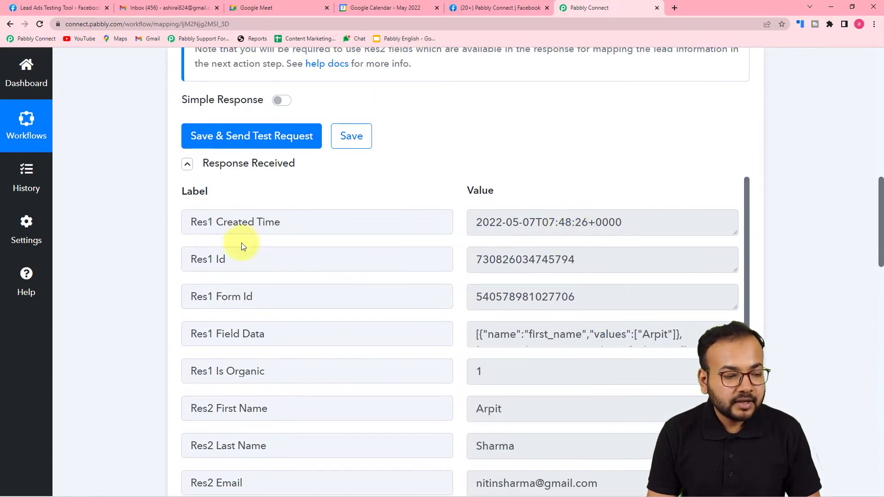
scroll(488, 230, down, 1)
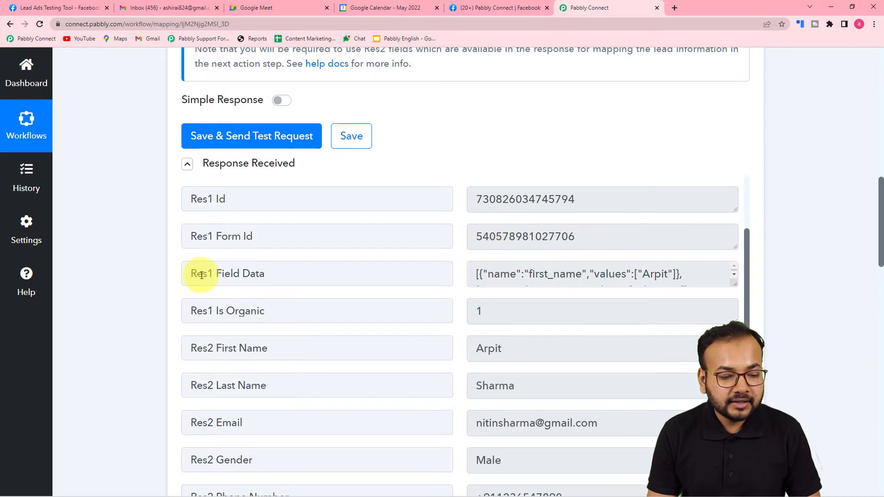
scroll(203, 299, down, 8)
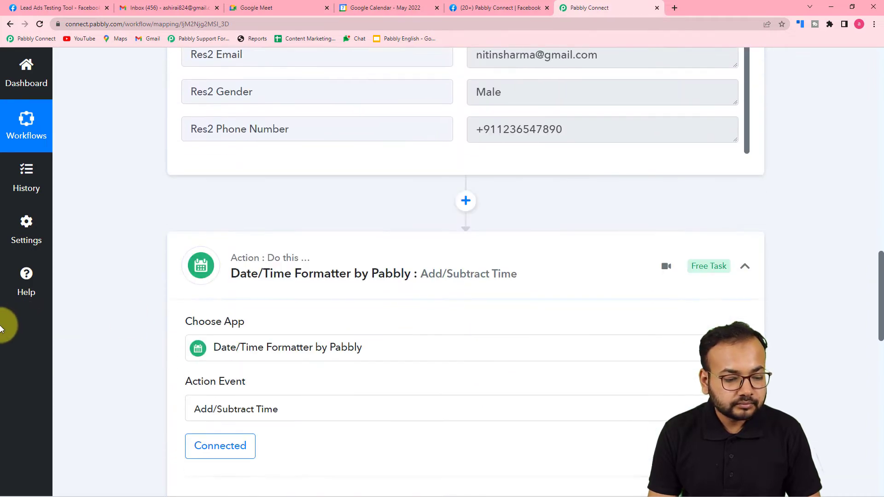
scroll(14, 327, down, 9)
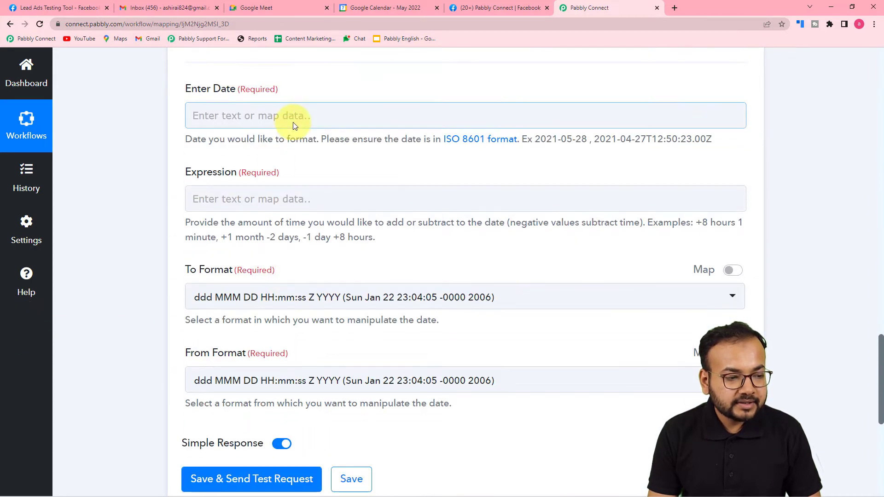
click(295, 123)
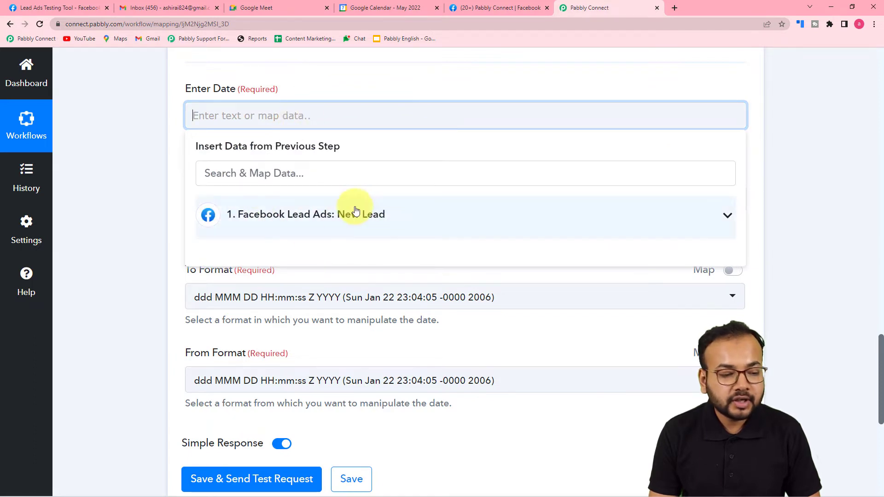
click(271, 226)
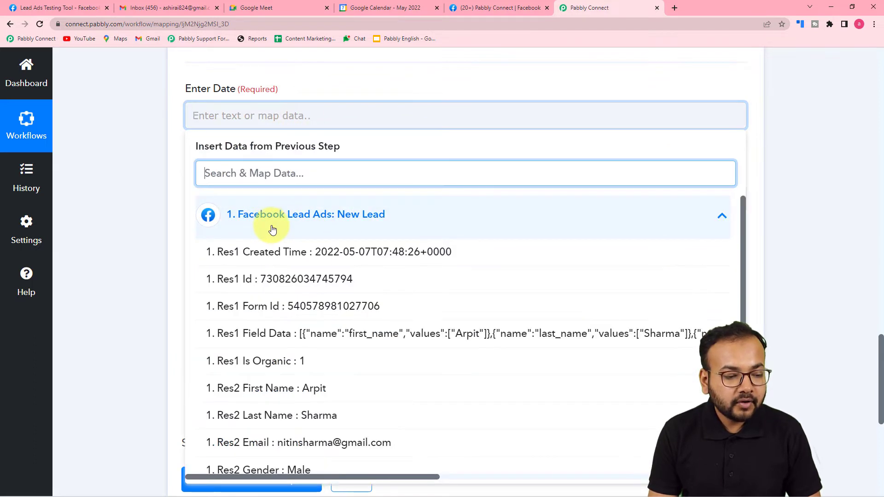
click(255, 259)
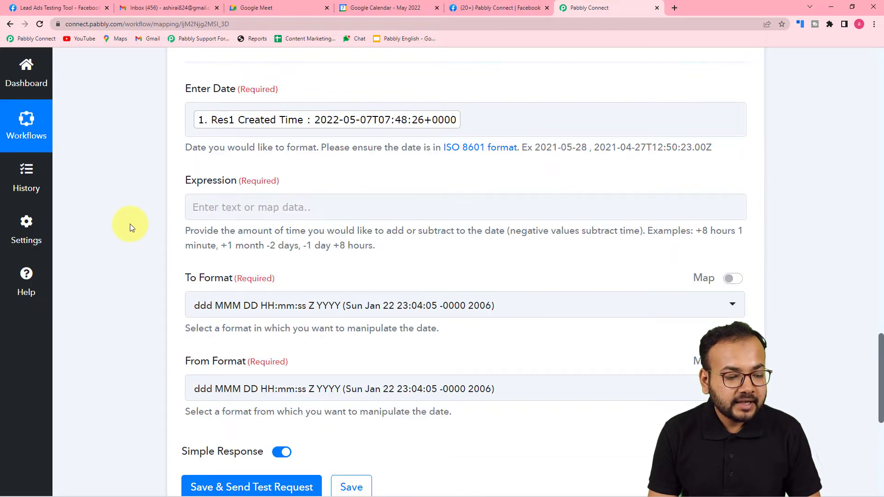
Set the formatter's Expression to "+ 1 hour"
click(266, 207)
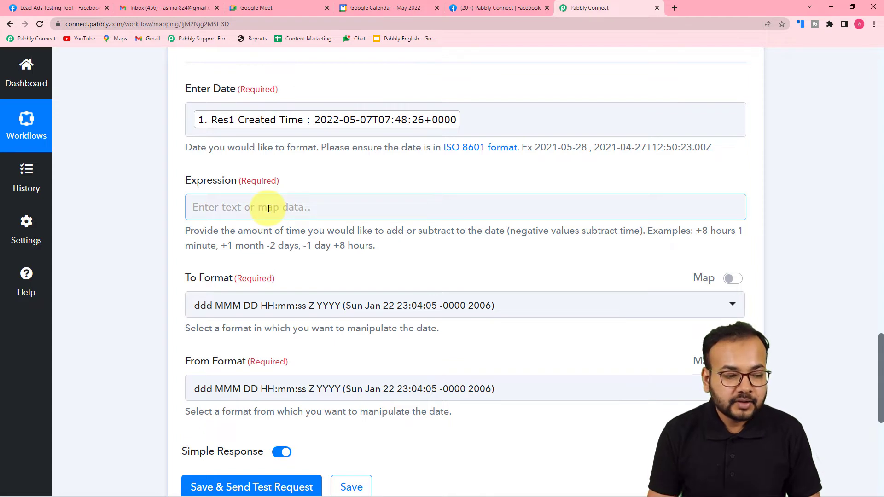
click(340, 212)
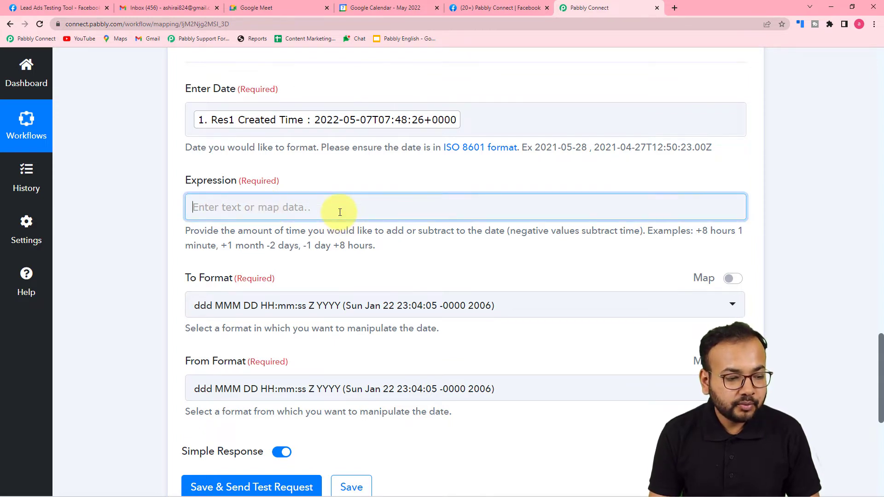
text(+)
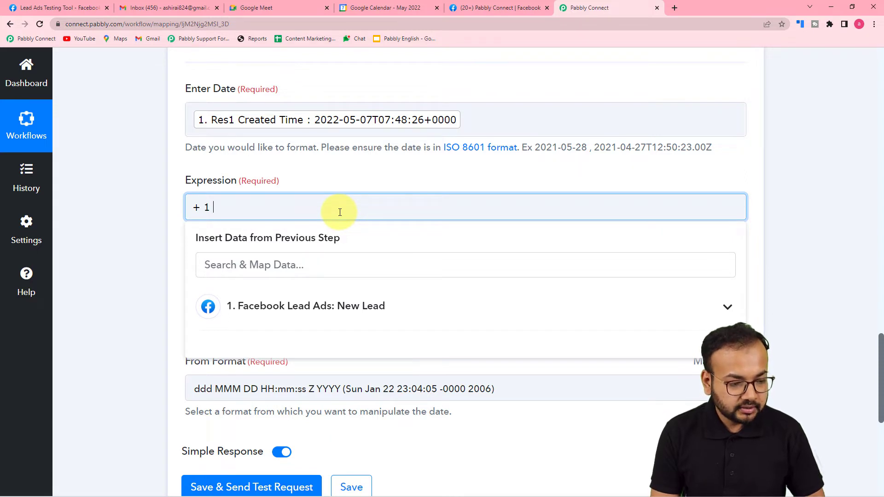
text( 1 hour)
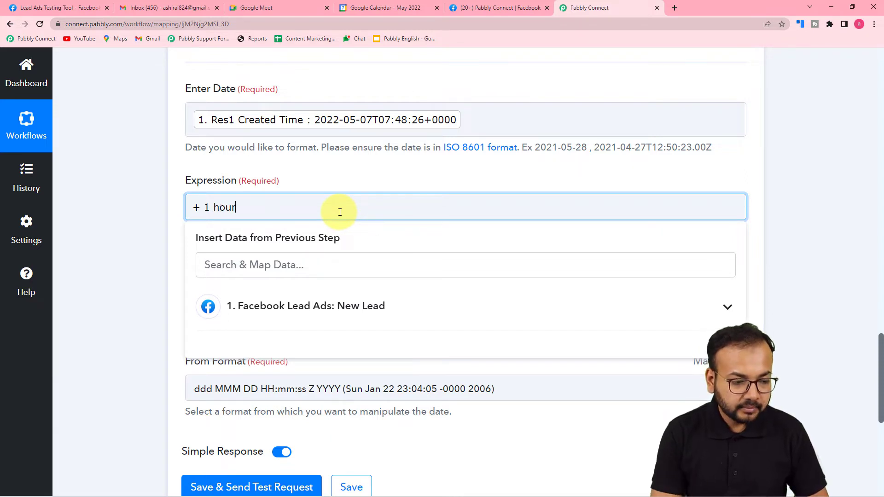
Correct the formatter's Expression to "+1 hours", matching the spacing of the example expressions
click(347, 170)
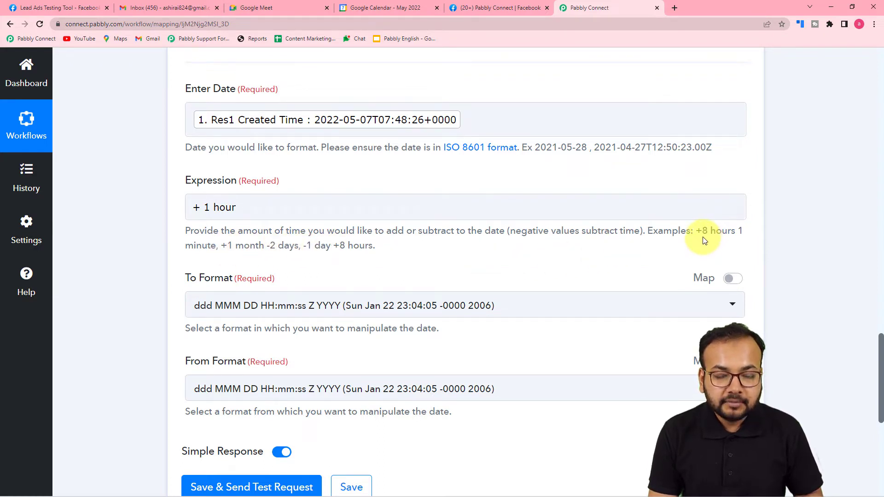
click(206, 208)
key(BackSpace)
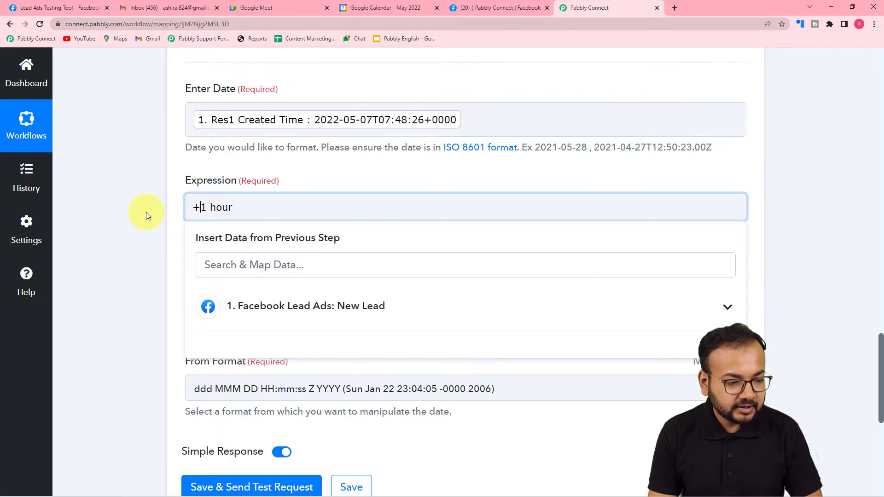
click(146, 211)
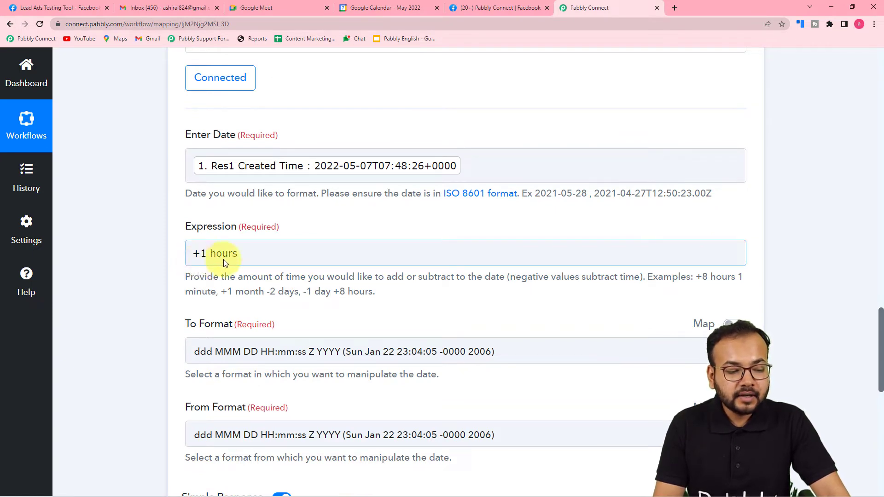
scroll(255, 261, down, 1)
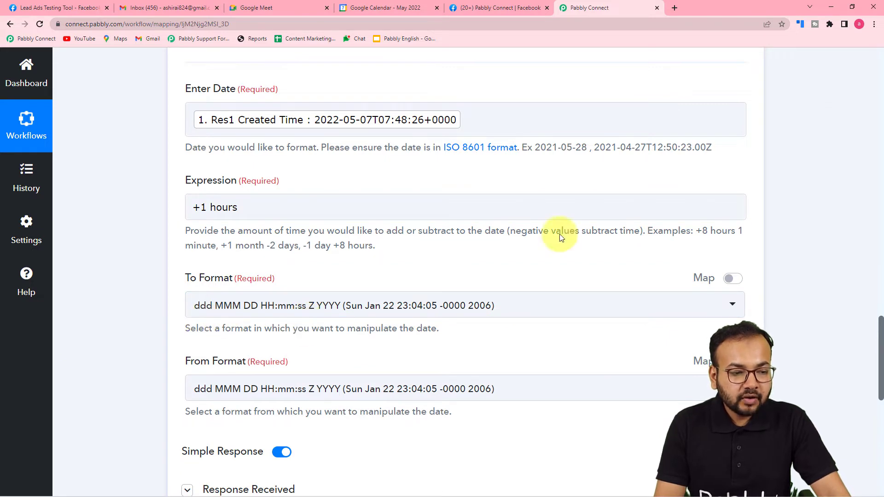
click(294, 131)
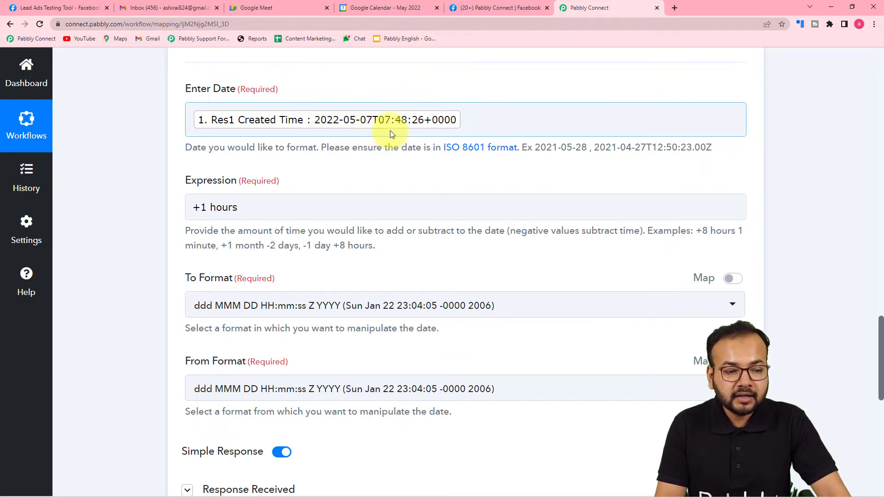
Set both To Format and From Format of the formatter to YYYY-MM-DDTHH:mm:ssZ
scroll(409, 182, down, 2)
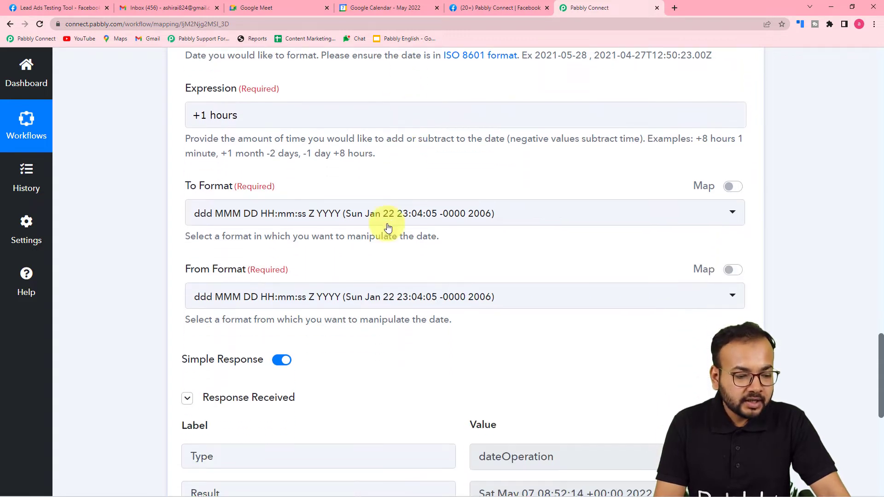
click(305, 212)
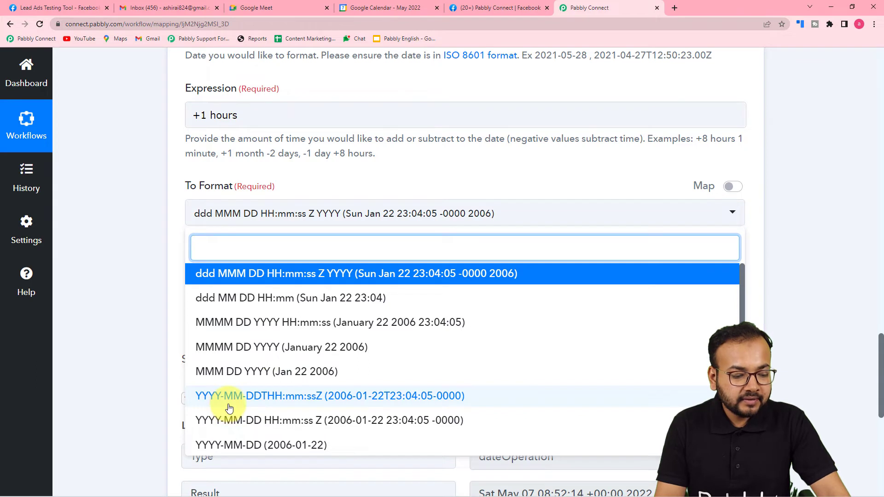
click(283, 398)
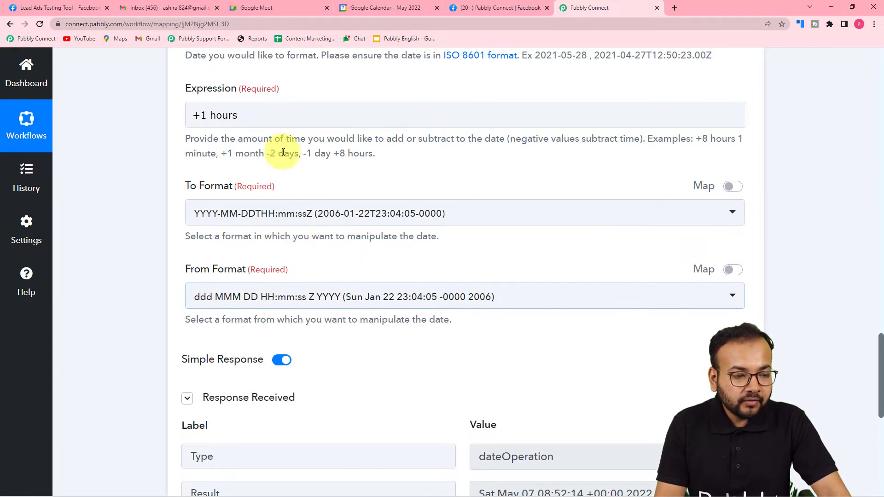
scroll(285, 138, up, 1)
scroll(285, 137, up, 1)
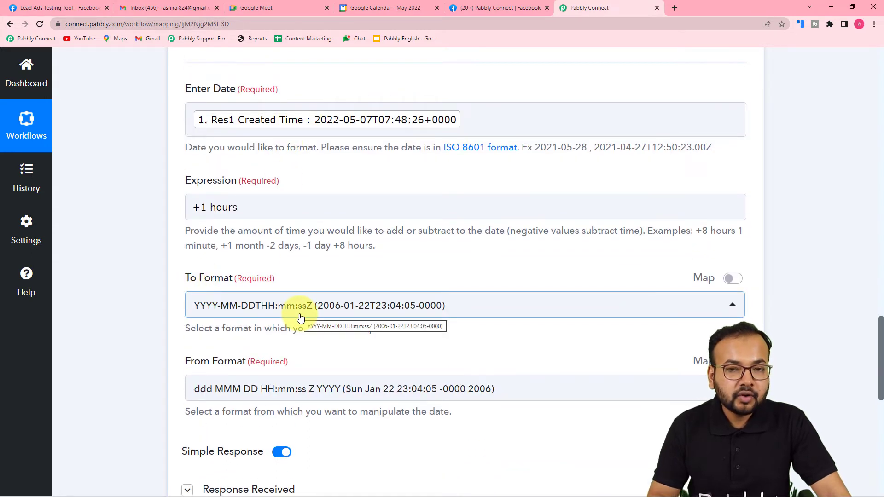
scroll(269, 340, down, 1)
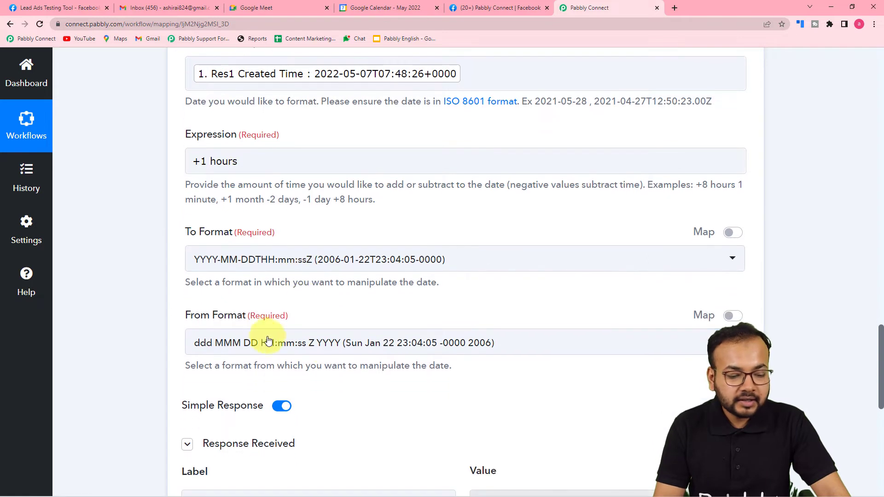
click(325, 344)
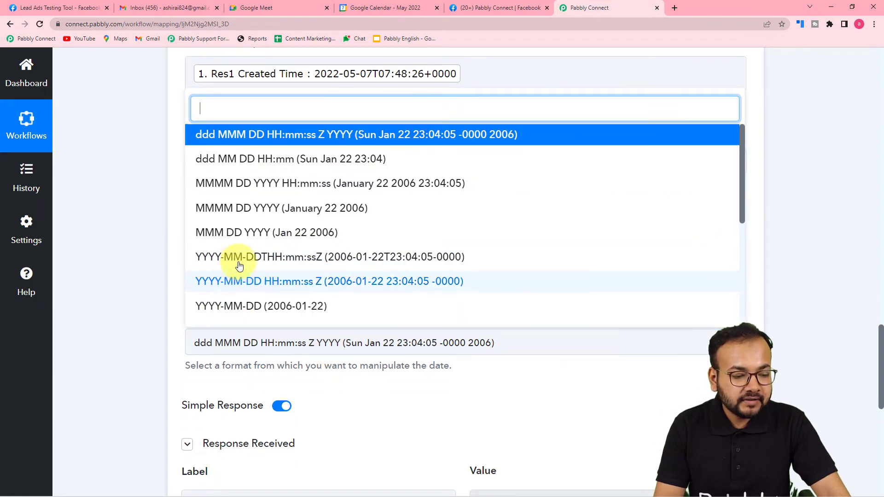
click(257, 264)
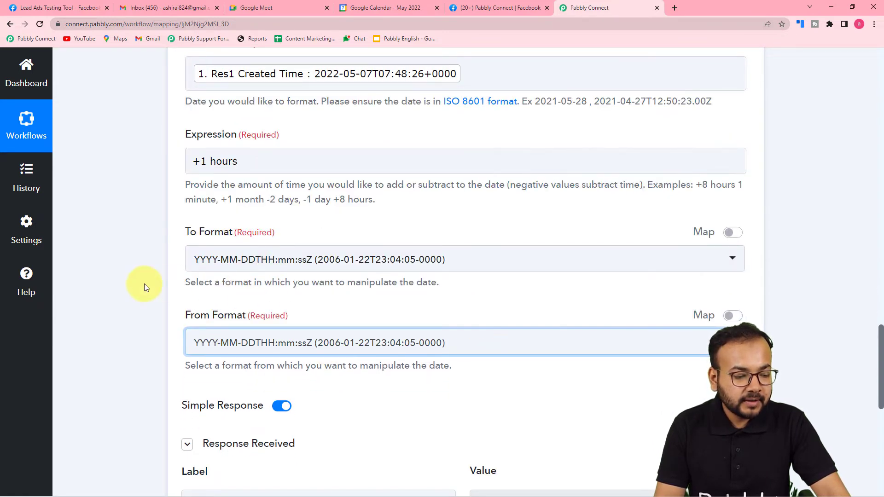
Save the formatter step with a test request and compare the returned result with the mapped created time
click(187, 444)
scroll(132, 387, down, 3)
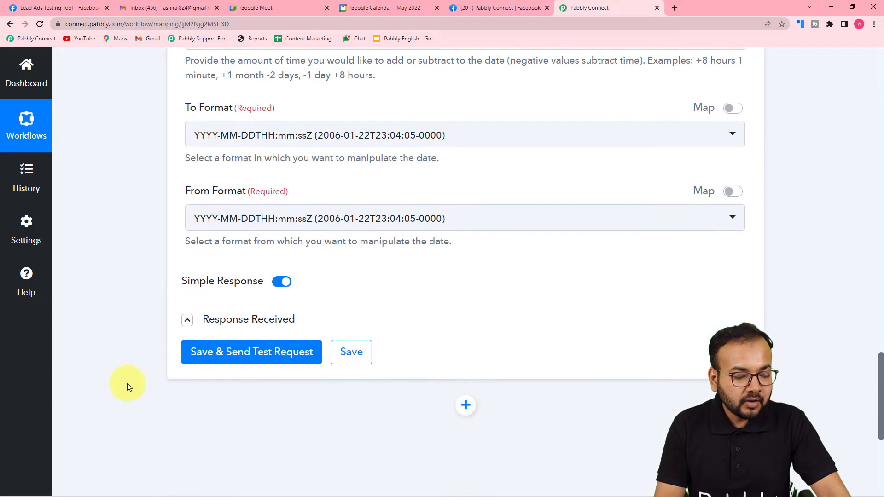
scroll(127, 383, down, 1)
click(226, 294)
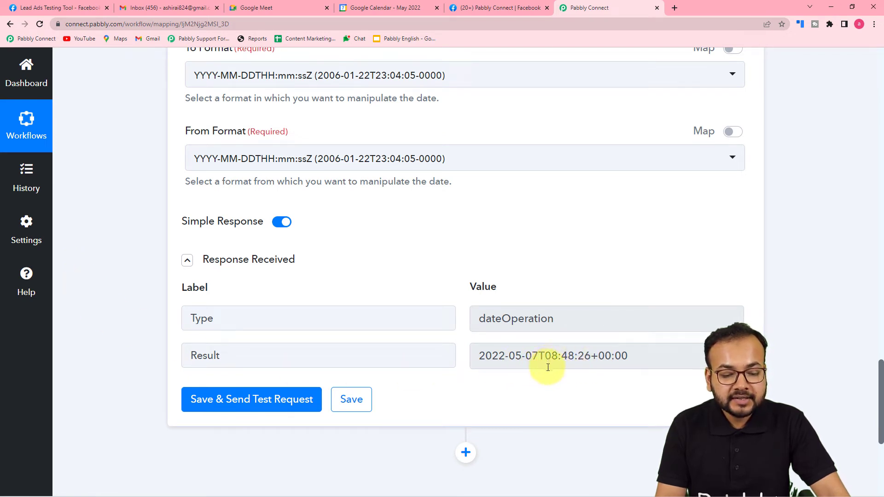
scroll(586, 380, up, 5)
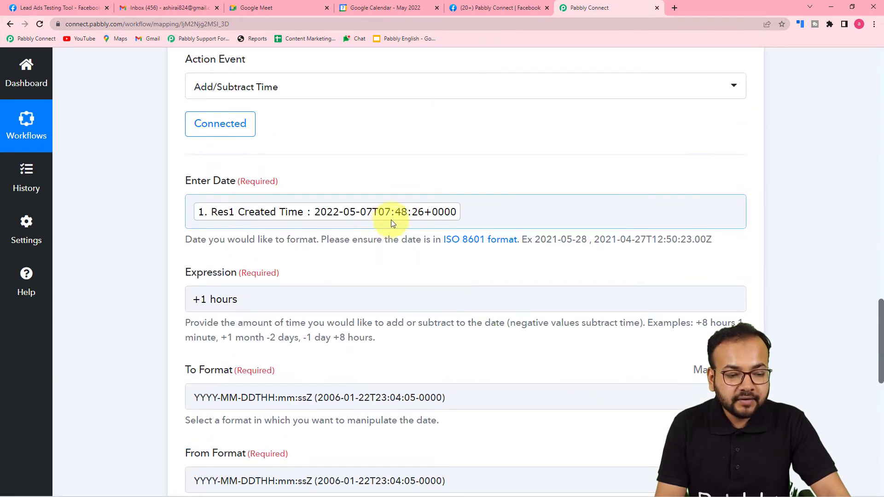
scroll(131, 275, down, 1)
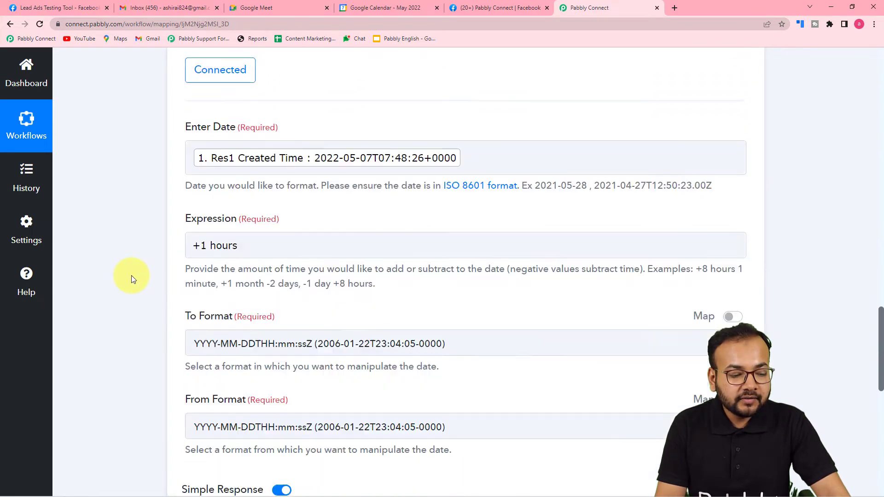
scroll(132, 275, down, 6)
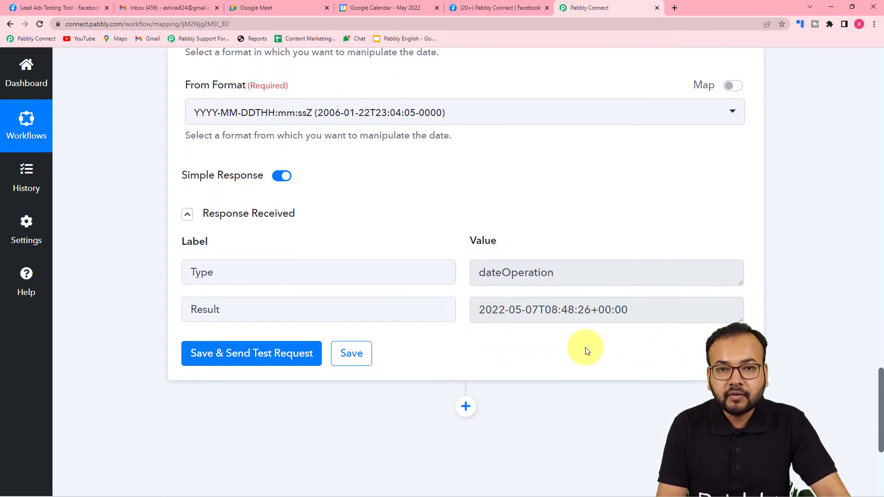
Add another action step after the formatter, search its apps for "dat" and choose Date/Time Formatter
scroll(586, 351, down, 3)
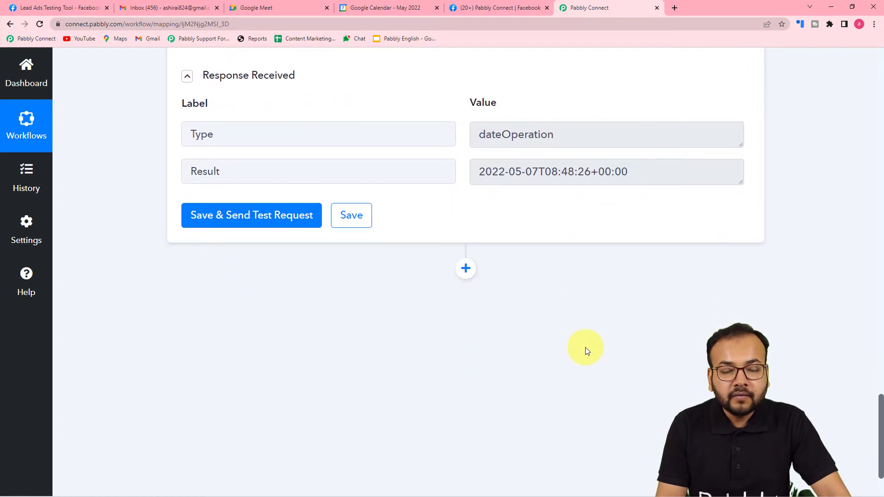
click(466, 270)
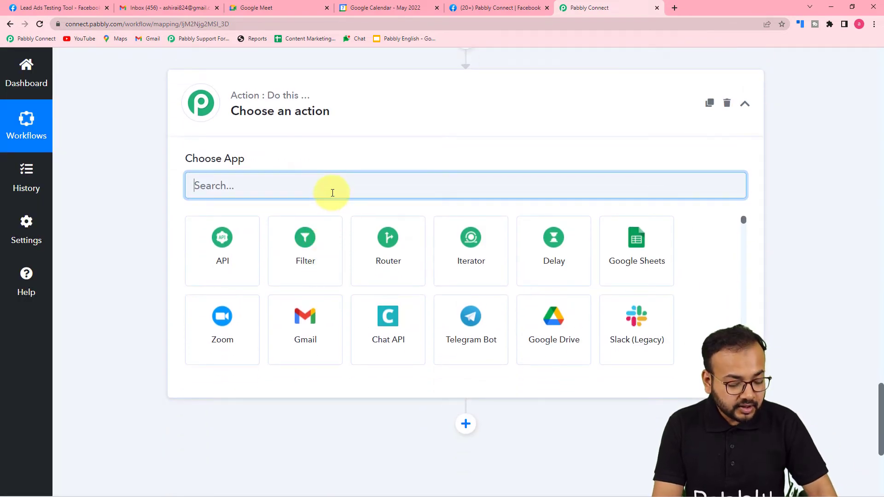
text(dat)
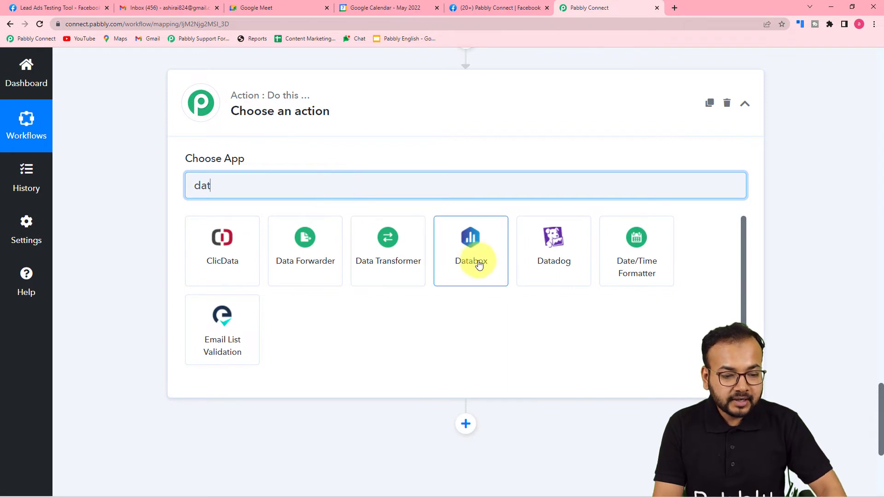
click(606, 260)
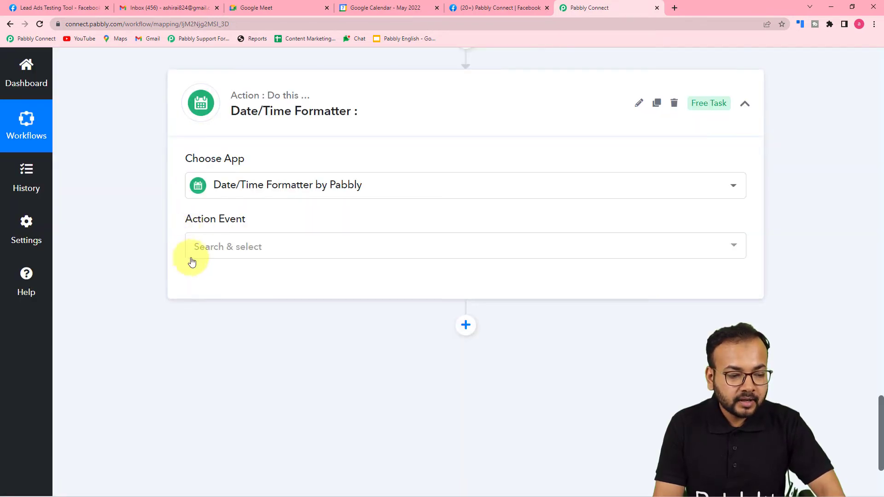
Set the second Date/Time Formatter's action event to Add/Subtract Time and connect it
click(239, 249)
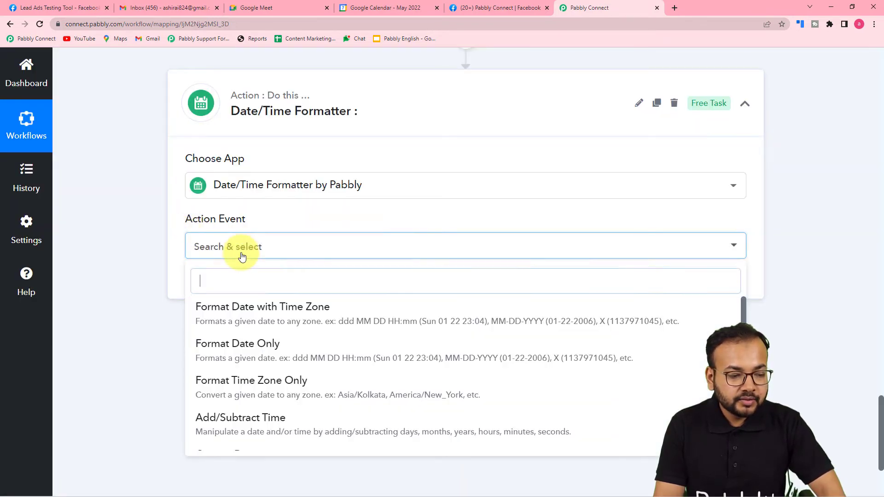
click(230, 427)
click(214, 282)
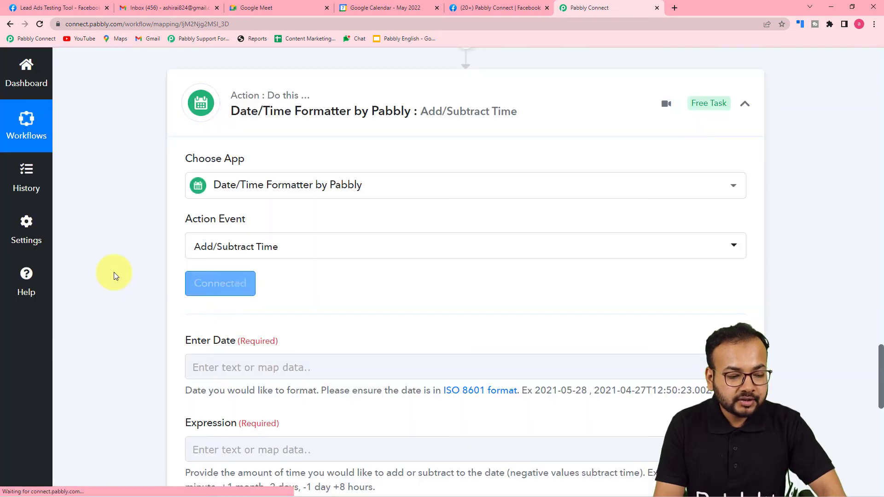
Review the first formatter's response and map its Result into the second formatter's Enter Date
scroll(115, 272, down, 5)
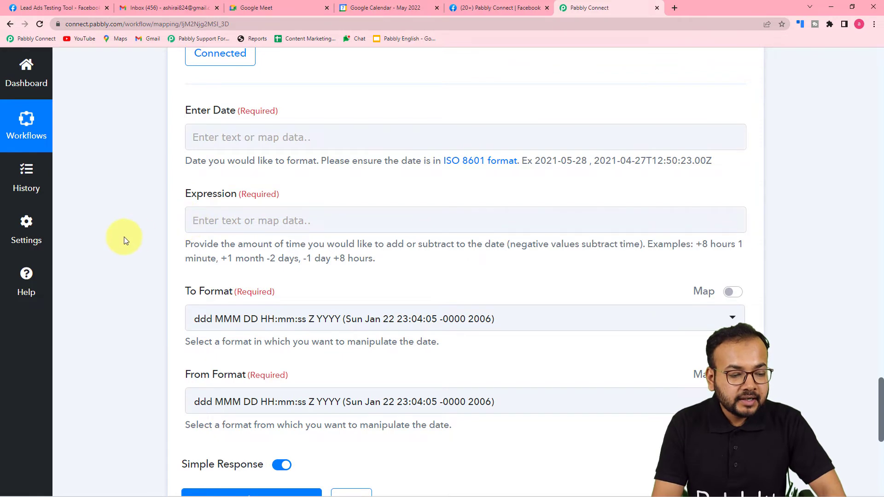
scroll(123, 237, up, 10)
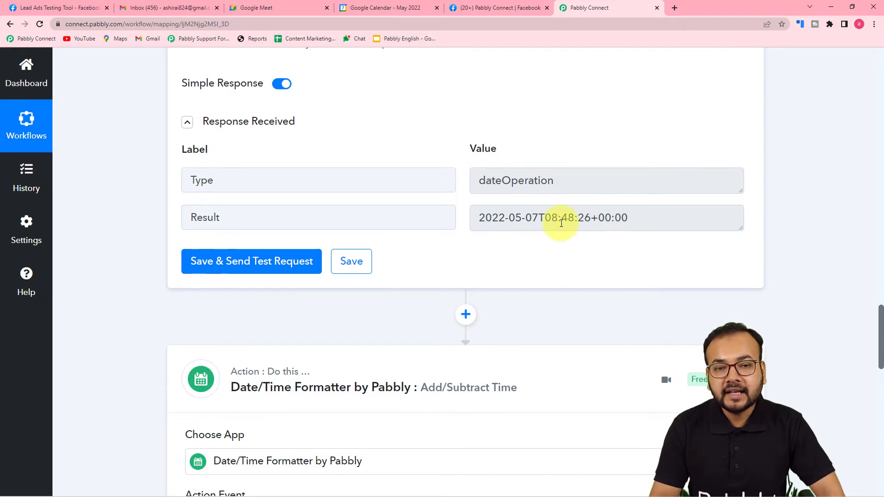
scroll(561, 223, down, 1)
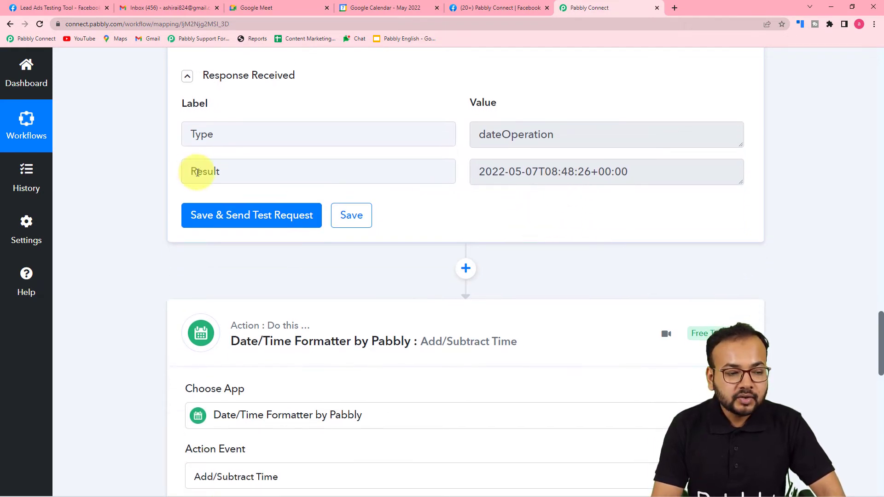
scroll(116, 193, down, 1)
scroll(113, 191, down, 10)
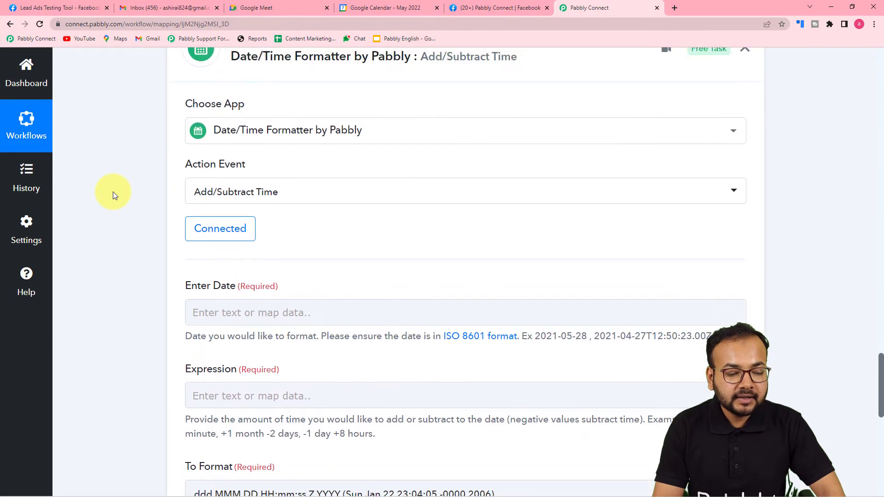
click(303, 92)
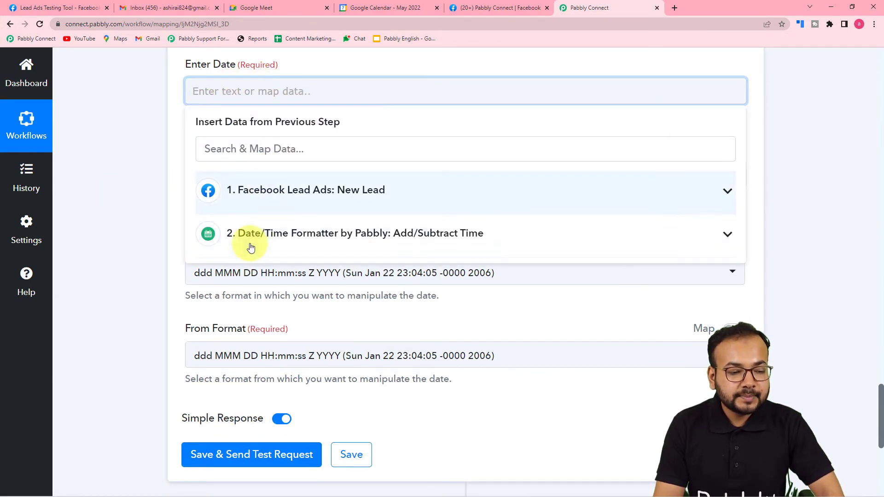
click(308, 242)
click(272, 298)
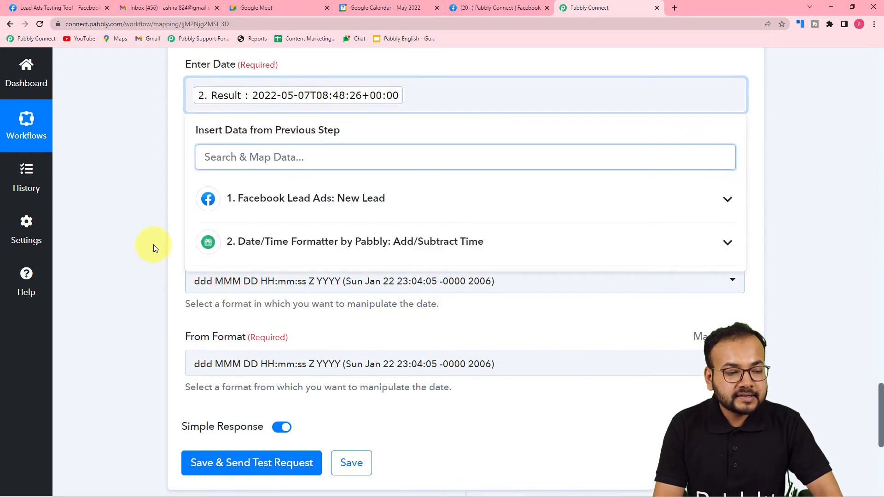
click(140, 234)
Set the second formatter's Expression to "+30 minute"
click(264, 180)
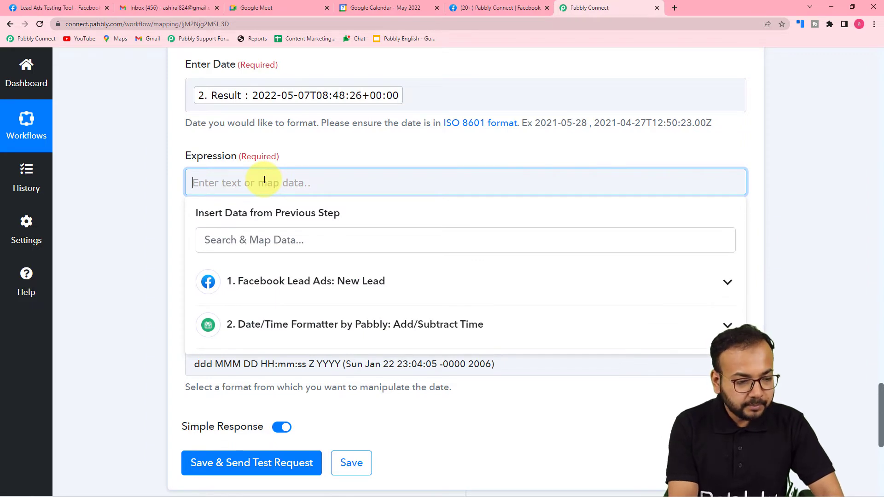
text(=)
key(BackSpace)
text(+30)
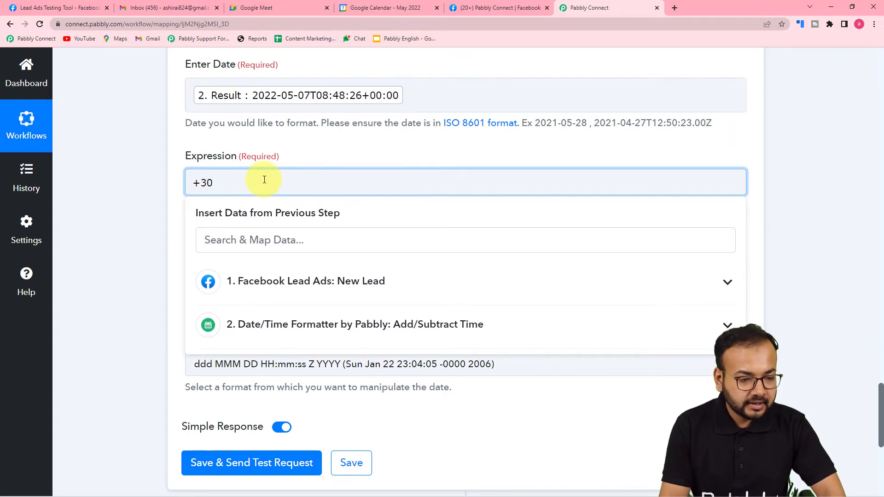
click(297, 154)
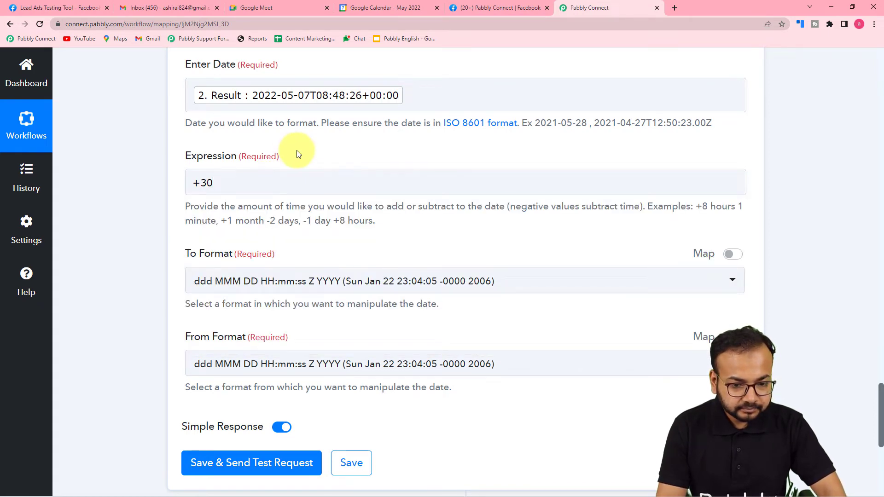
scroll(297, 152, down, 6)
scroll(272, 237, up, 7)
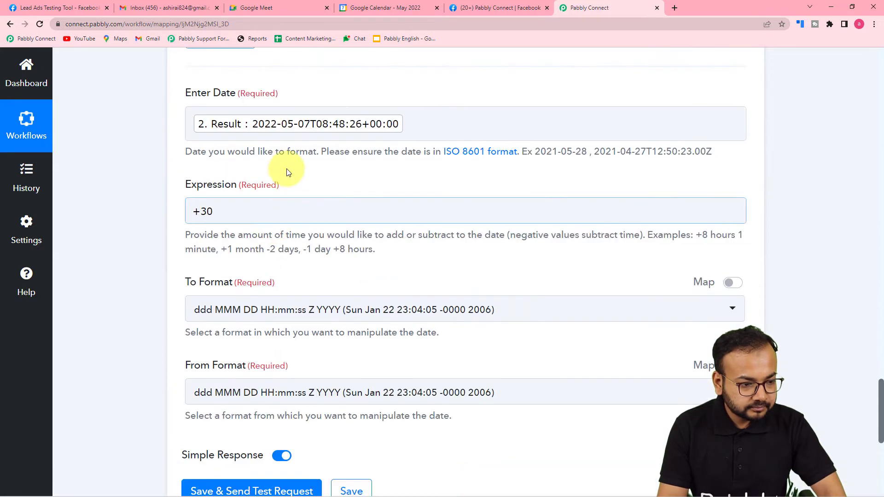
click(240, 211)
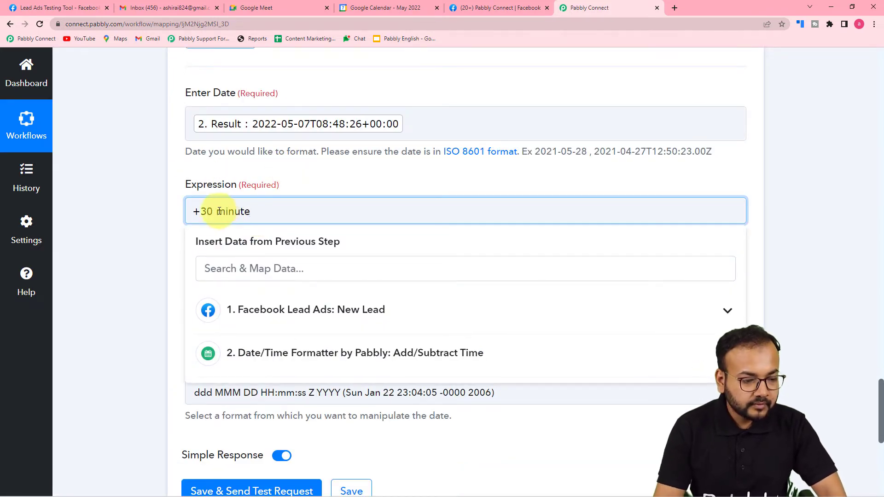
click(145, 226)
scroll(145, 226, down, 2)
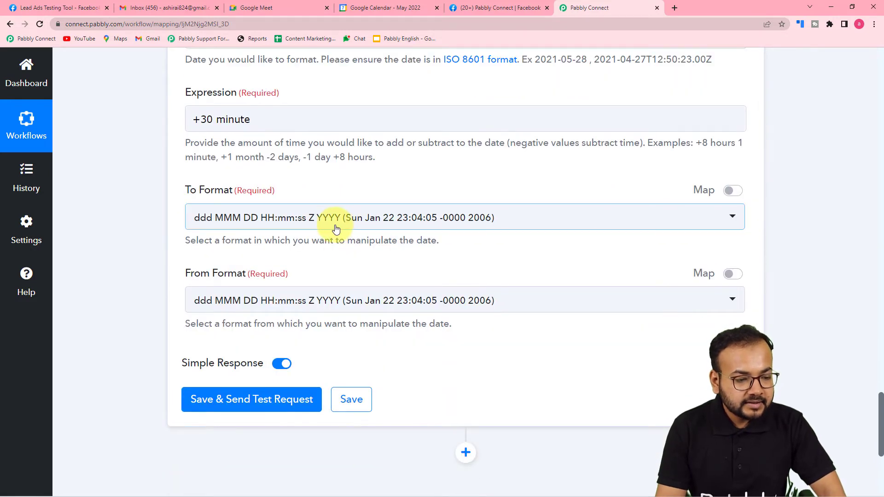
Set the second formatter's To Format and From Format to YYYY-MM-DDTHH:mm:ssZ, and save and send a test request
click(336, 229)
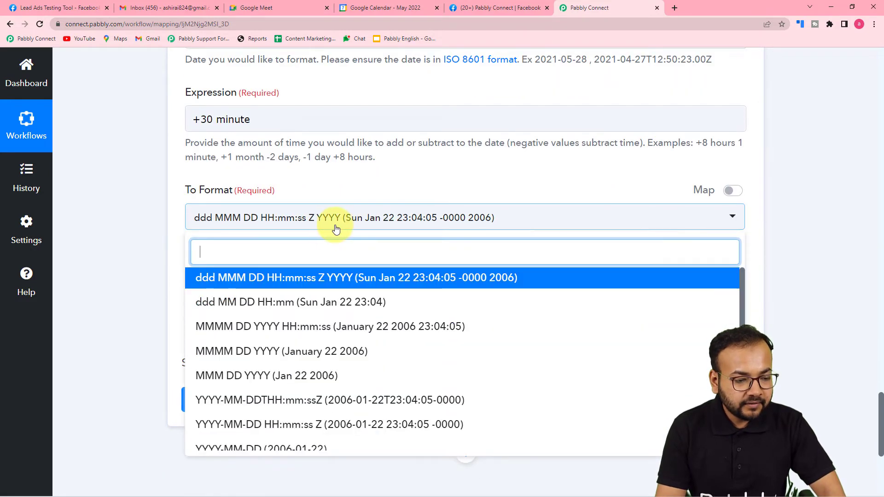
click(242, 408)
click(256, 299)
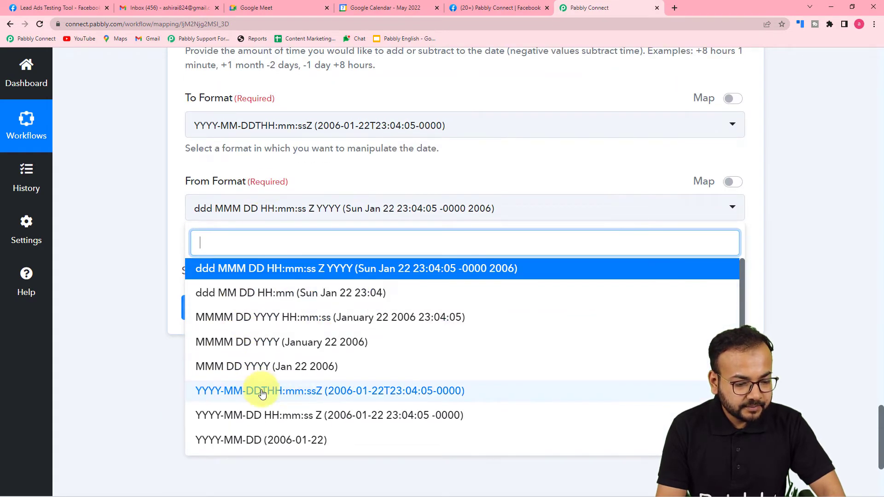
click(262, 394)
click(233, 308)
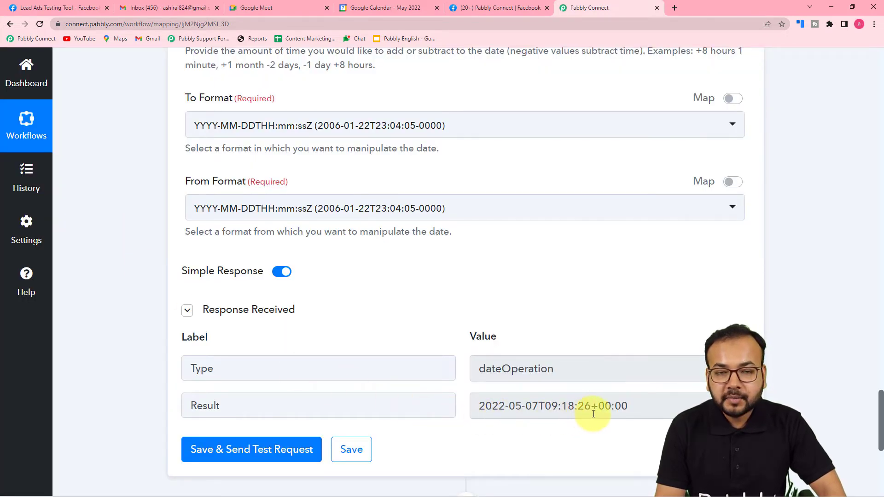
scroll(593, 413, up, 4)
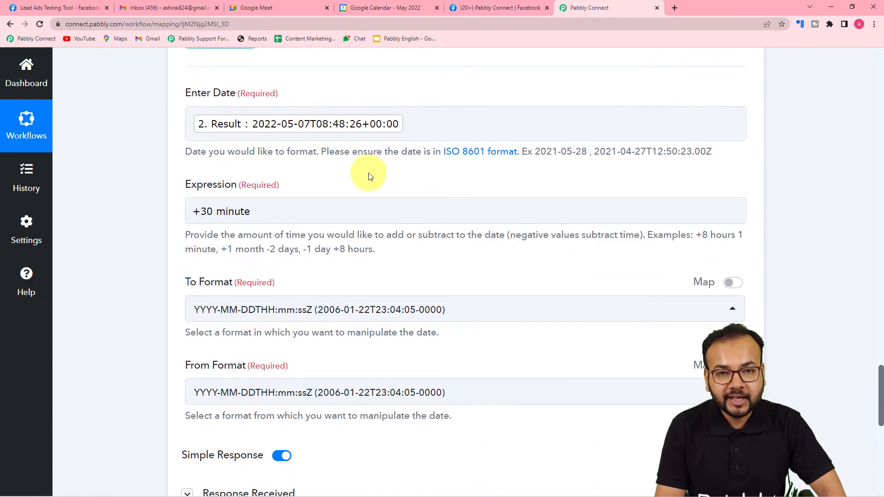
scroll(114, 204, down, 9)
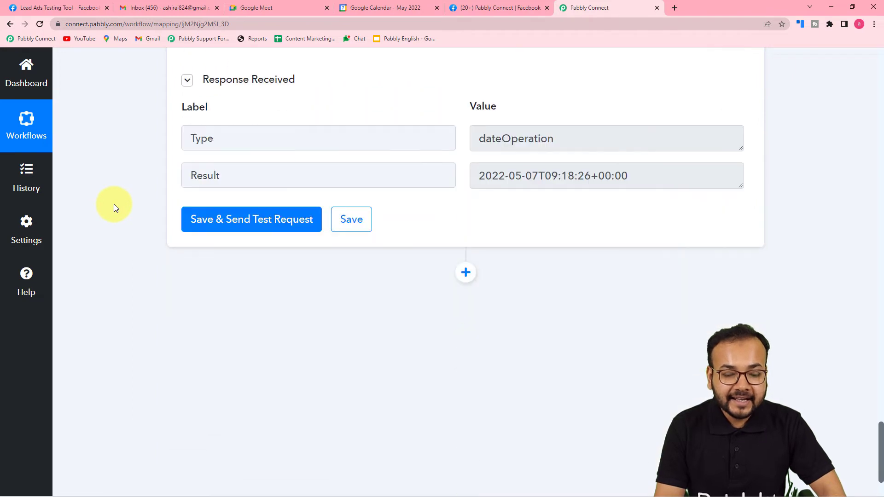
Add another action step after the second formatter, search its apps for "goo" and choose Google Meet
scroll(114, 203, down, 2)
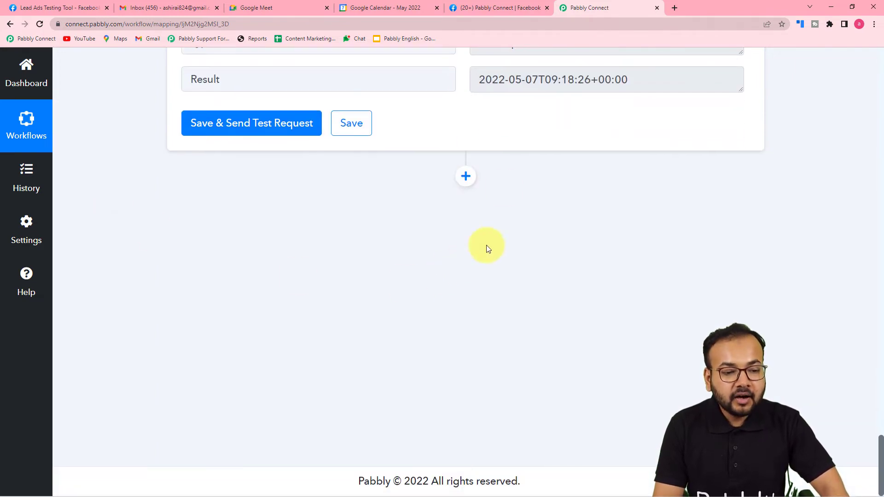
click(467, 177)
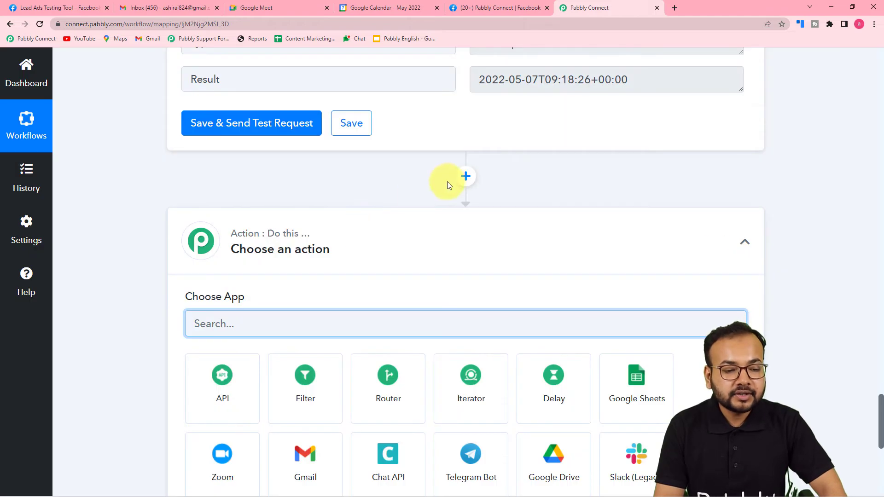
scroll(387, 239, down, 2)
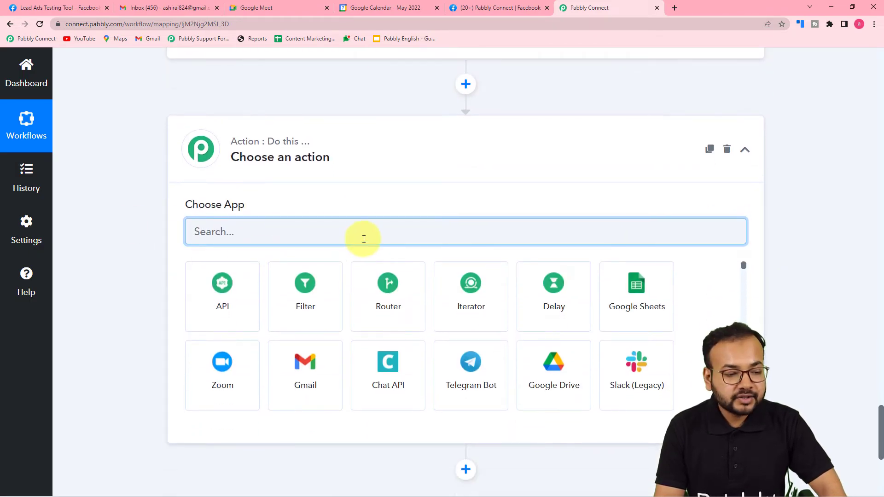
text(goo)
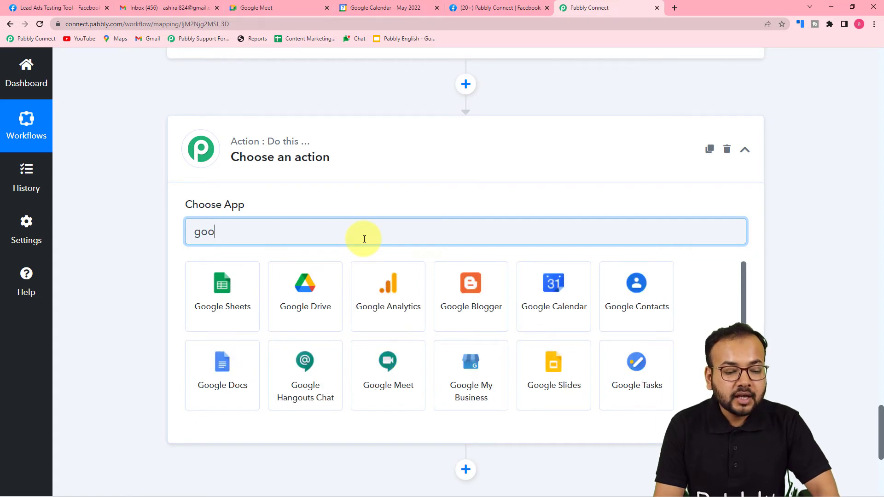
click(375, 364)
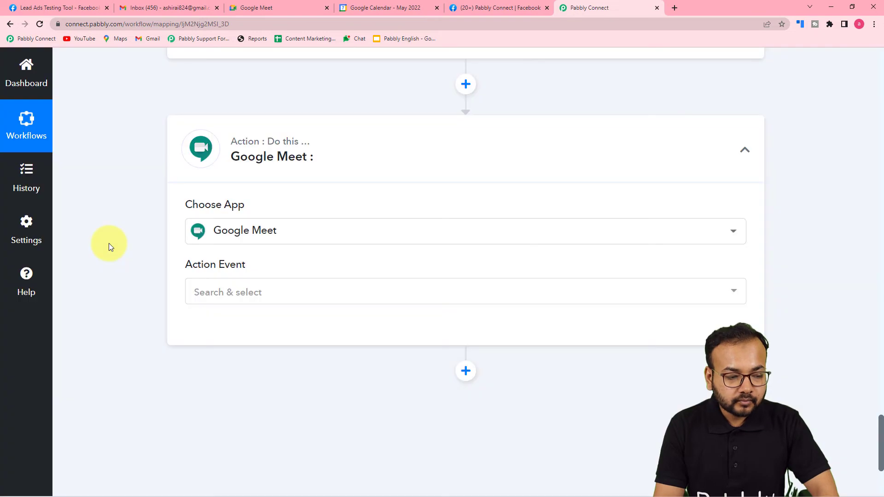
Set the Google Meet step's action event to Schedule a Meeting
click(253, 295)
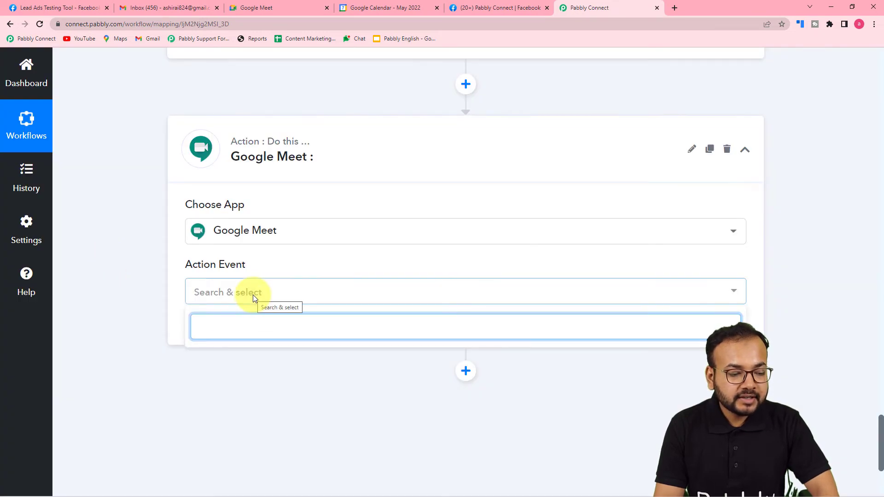
click(245, 297)
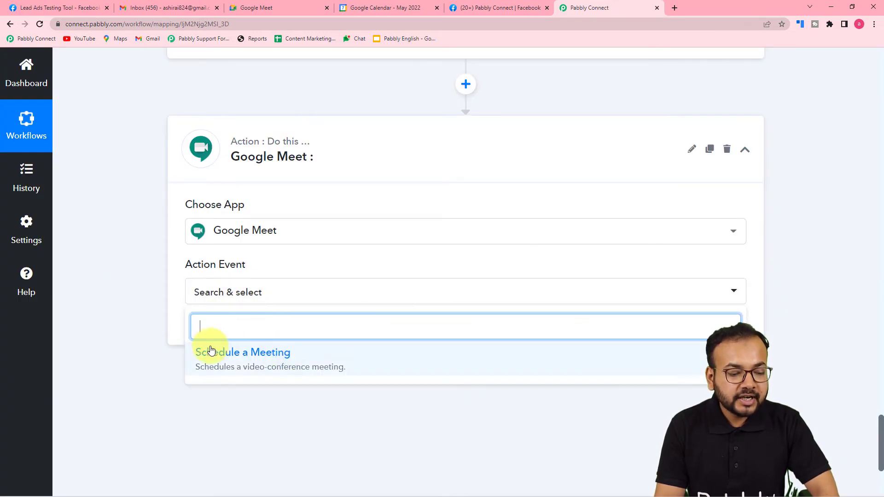
click(277, 357)
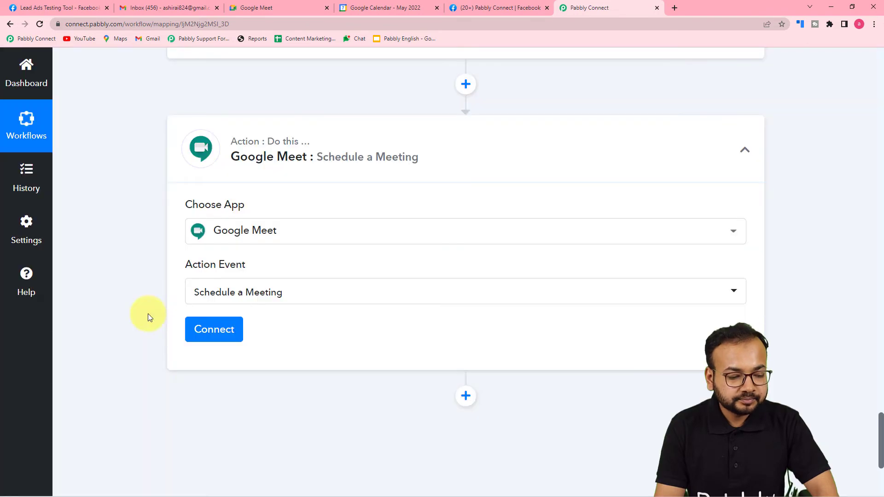
Connect the Google Meet step through a new connection, authorizing Pabbly Connect Calendar with the second listed Google account
click(216, 335)
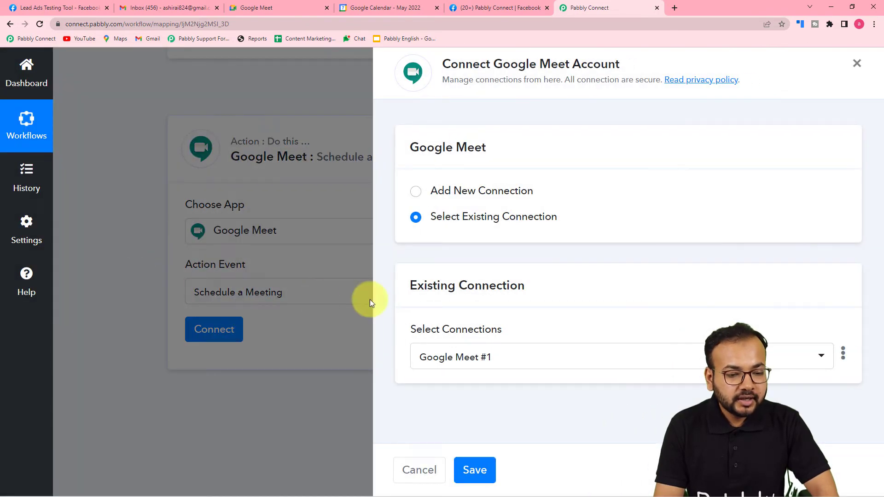
click(416, 193)
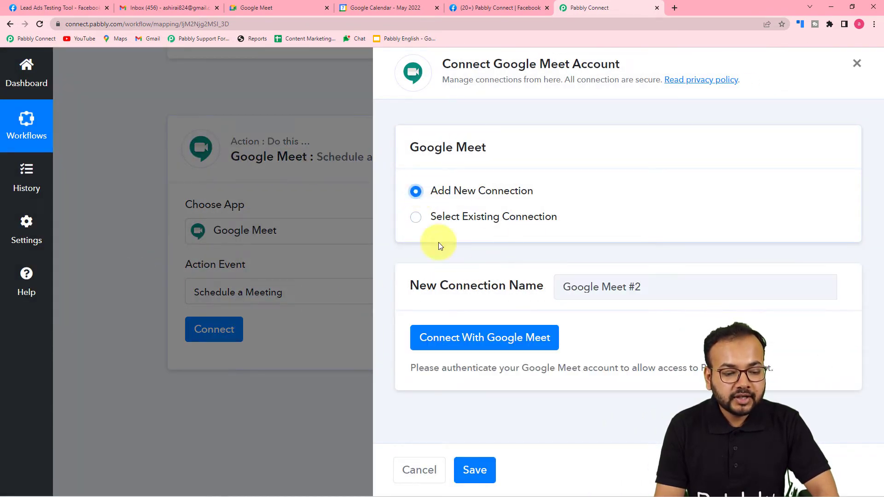
click(448, 342)
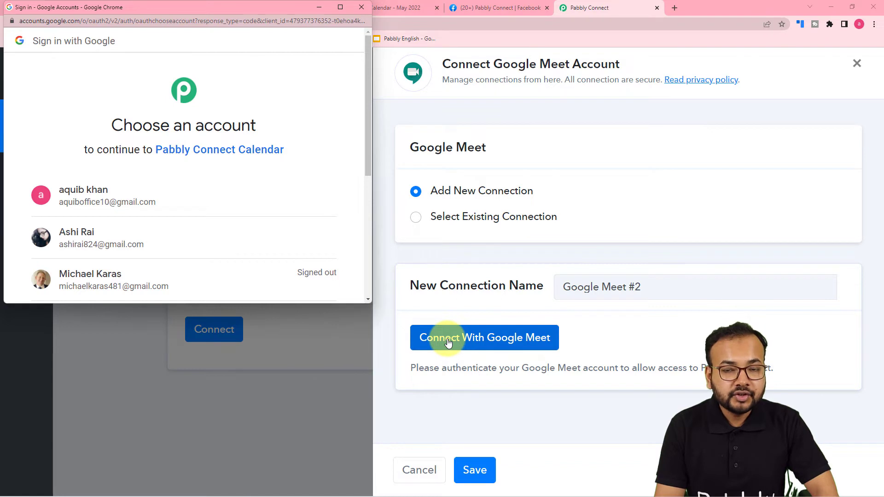
click(104, 239)
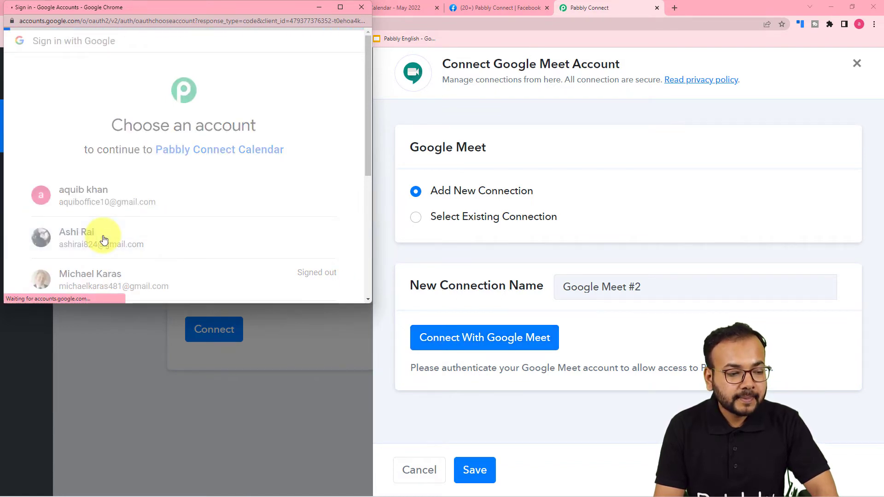
scroll(104, 239, down, 4)
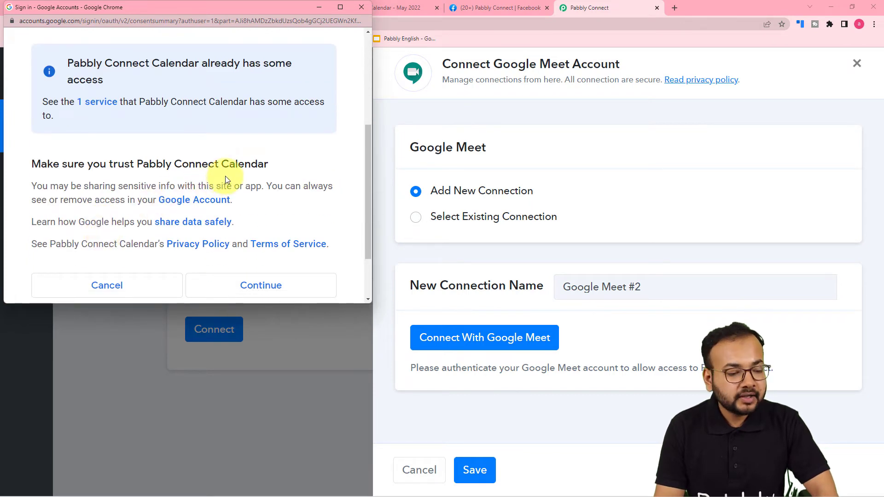
click(235, 292)
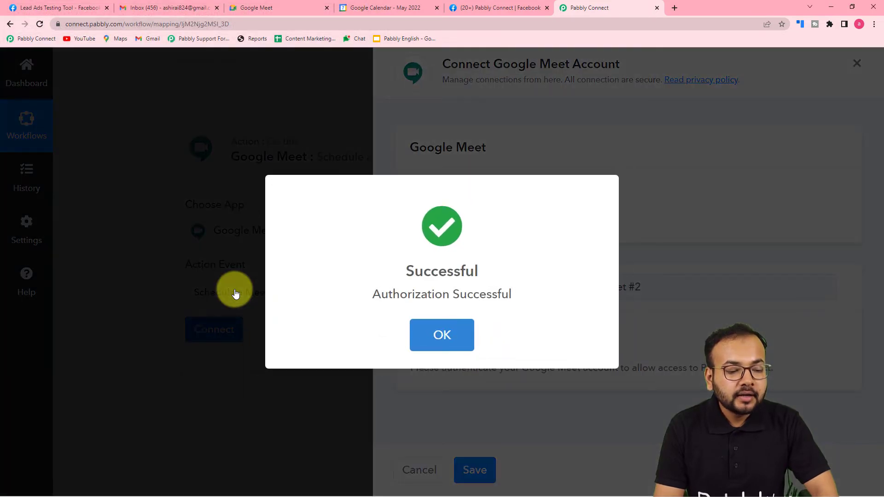
click(435, 333)
Check the calendar to use in Google Calendar, and select Pabbly Connect Integration as the Google Meet step's Calendar in Pabbly Connect
scroll(144, 261, down, 5)
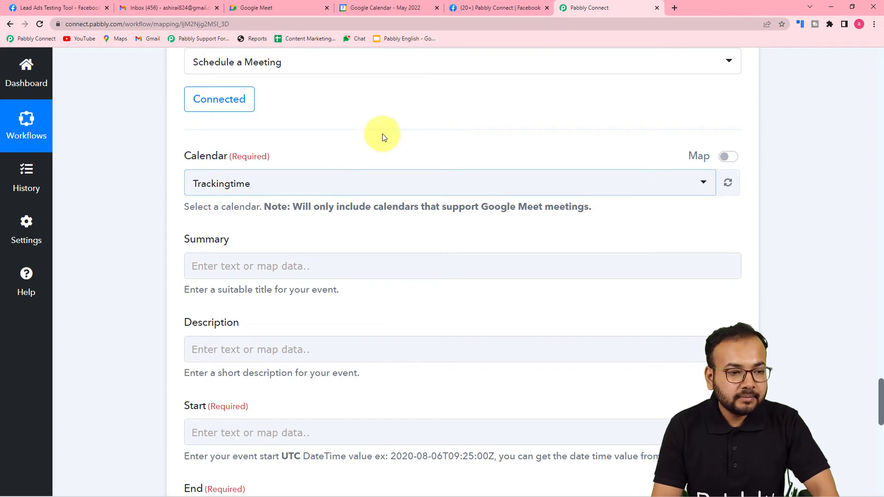
click(372, 12)
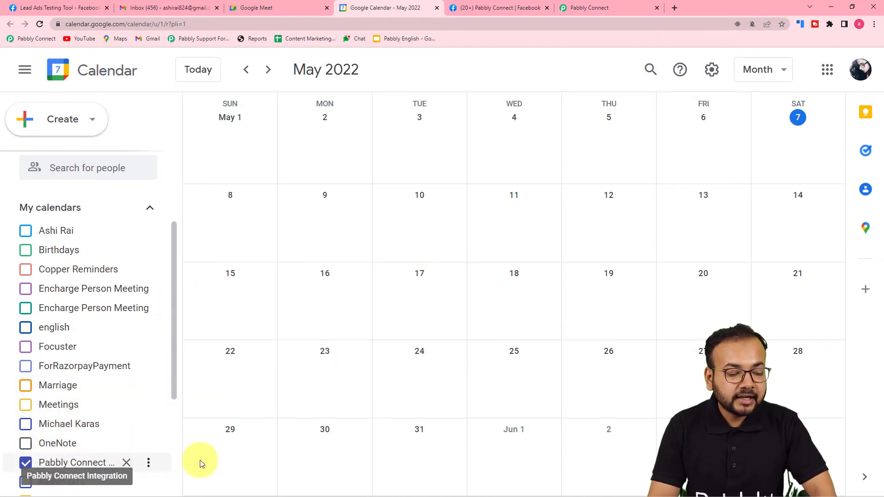
click(602, 11)
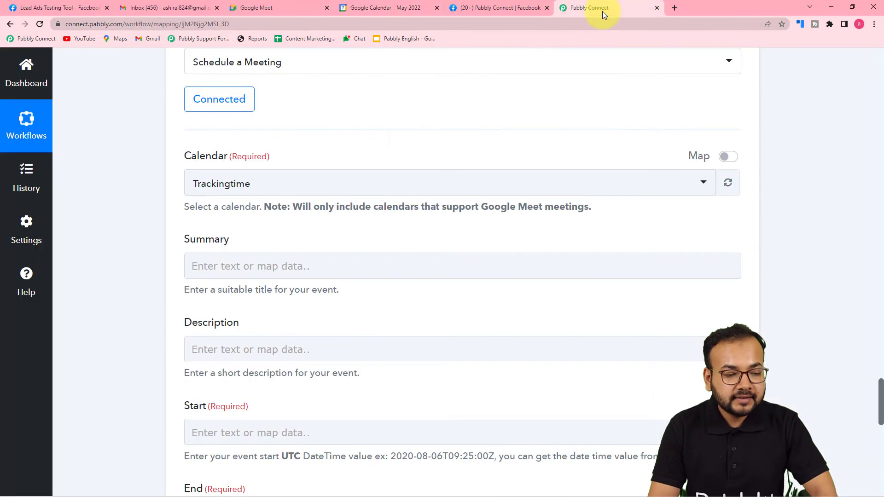
click(312, 192)
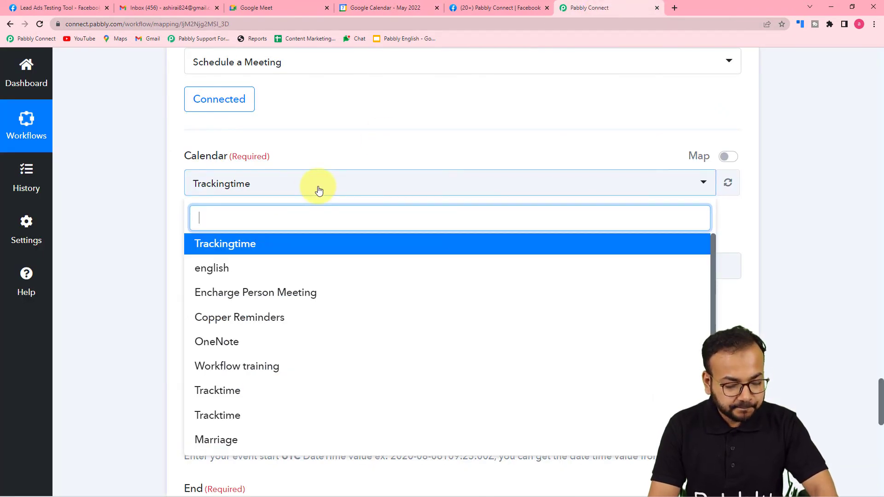
text(p)
click(275, 342)
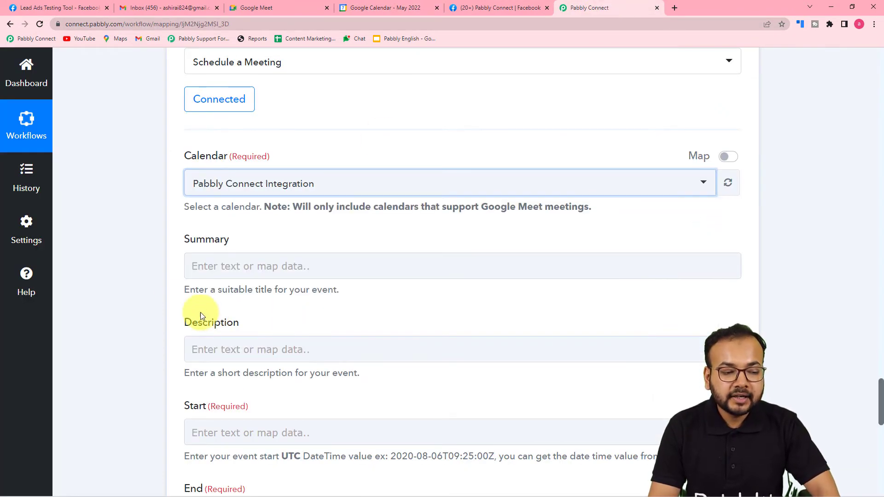
click(156, 286)
Enter "New Integration Discusssion Meet" as the meeting's Summary
scroll(156, 286, down, 2)
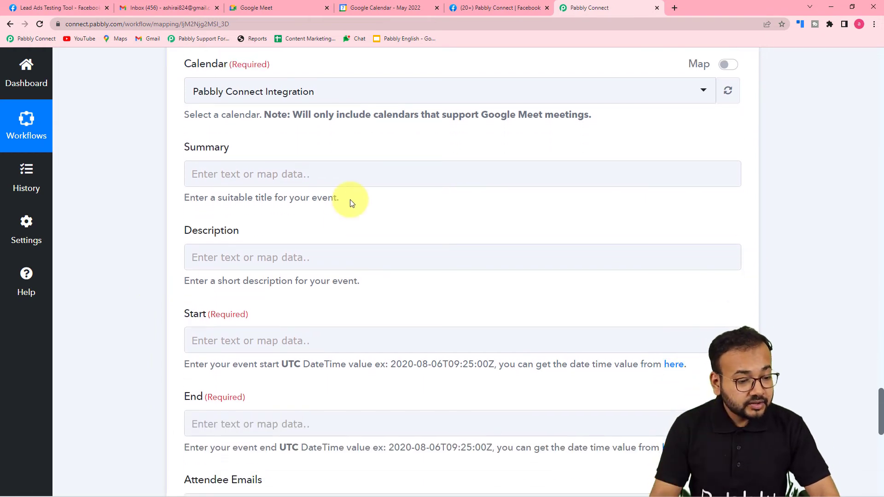
click(420, 166)
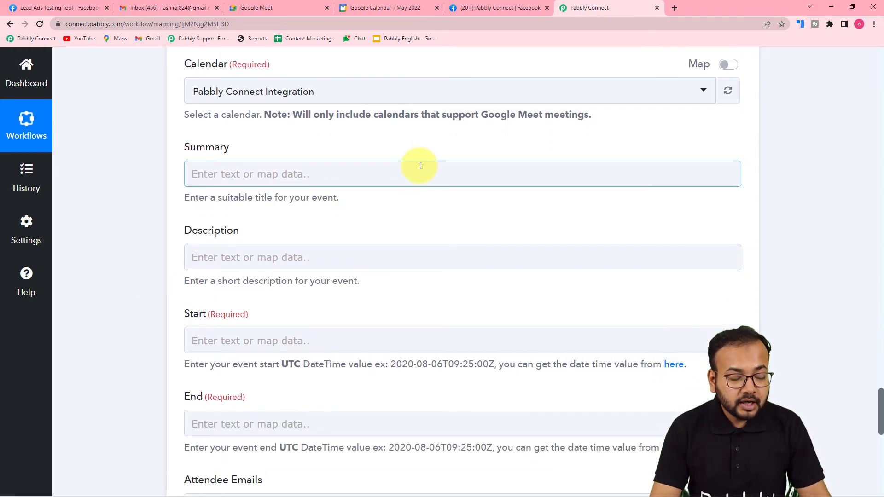
click(420, 165)
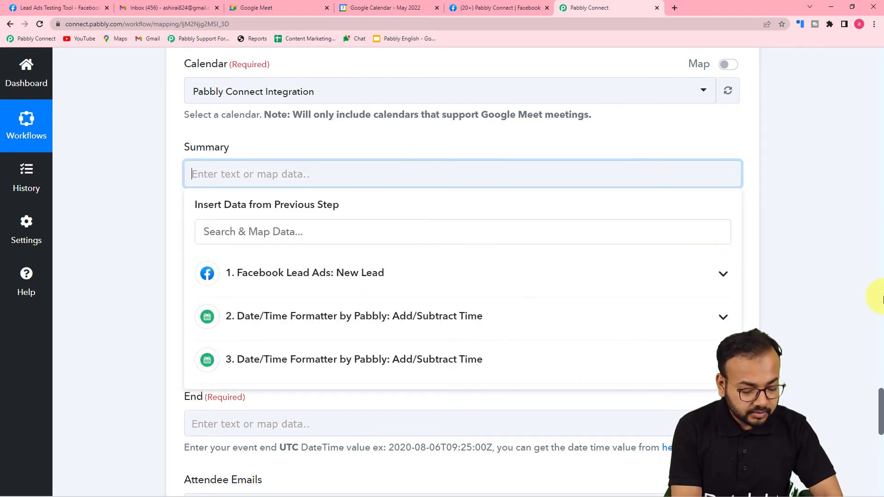
text(New Integration Discusssion Meet)
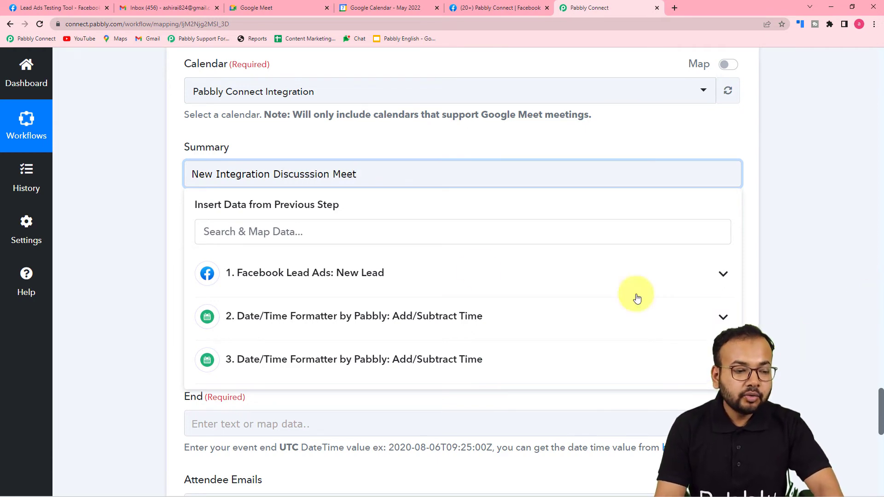
click(158, 217)
Enter "This meeting is for discussing user request on new integrations" as the meeting's Description
scroll(157, 217, down, 2)
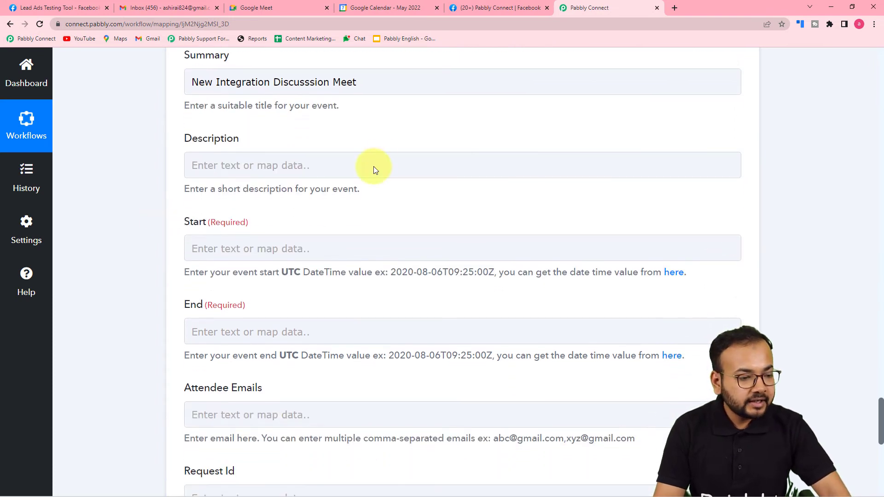
click(297, 164)
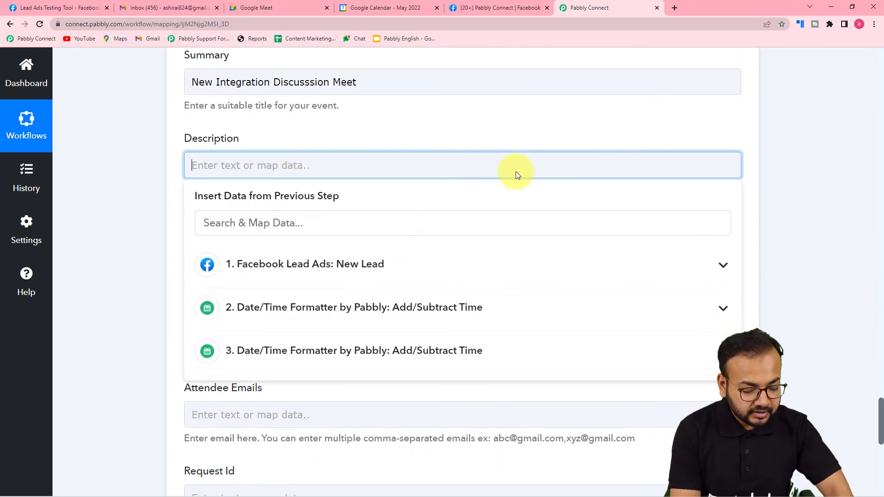
text(Thi)
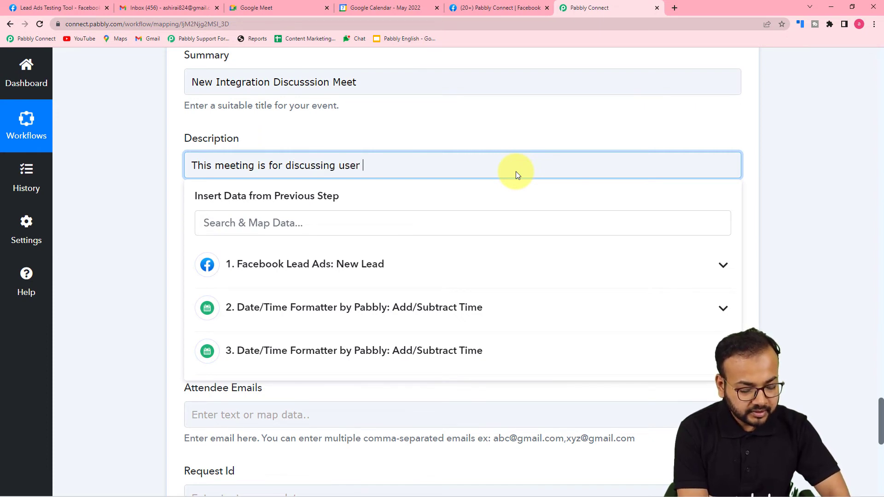
text(ques)
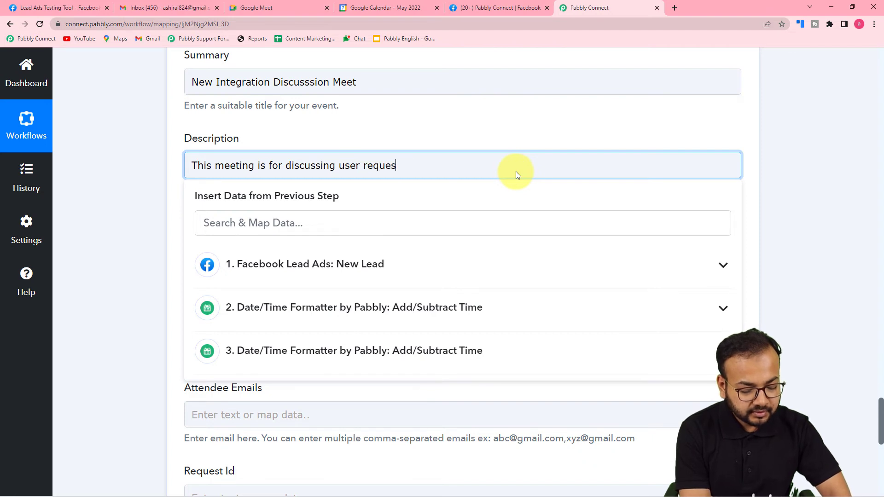
text(t on )
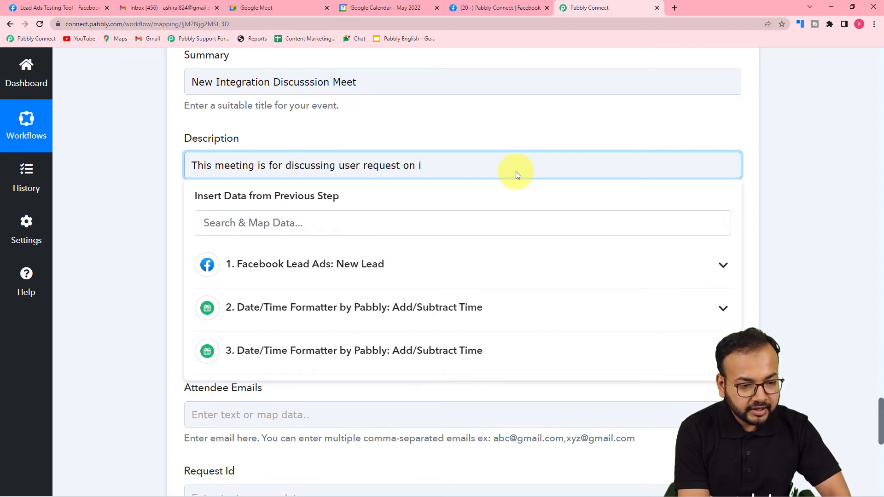
text(new)
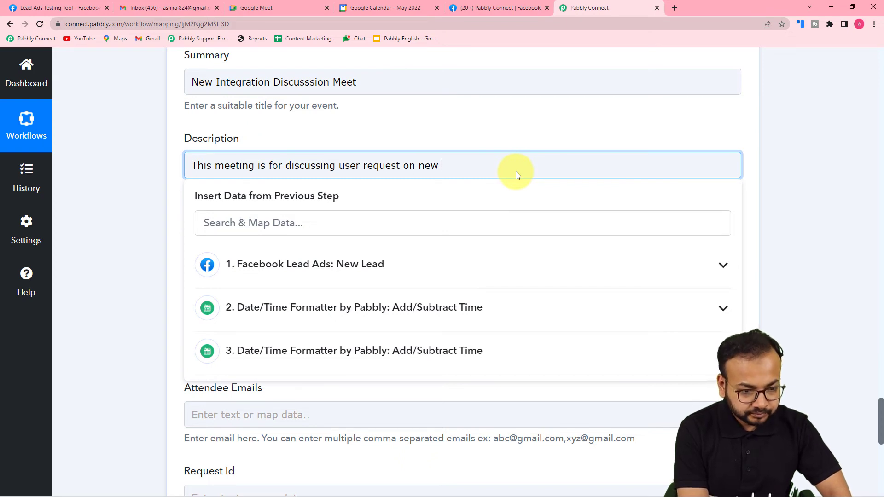
text( integratiom)
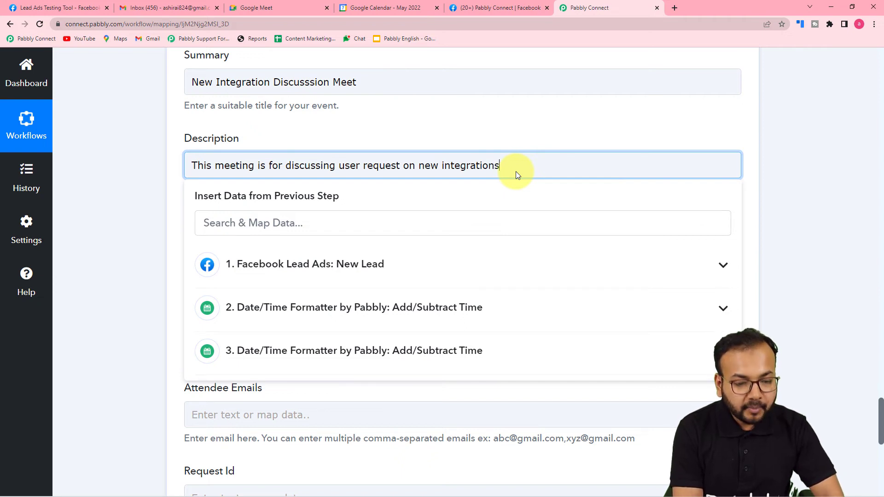
Map the Result of the step 2 Date/Time Formatter to the meeting's Start field
click(647, 136)
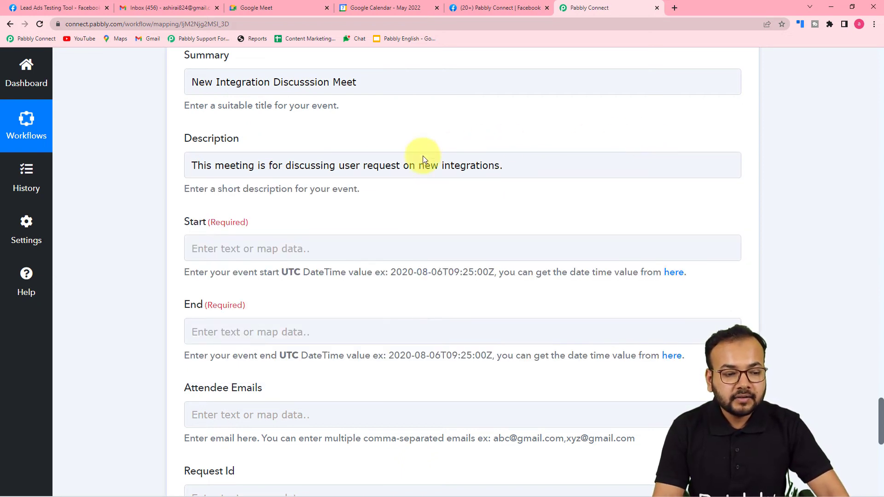
scroll(368, 175, down, 2)
scroll(341, 183, down, 1)
click(267, 111)
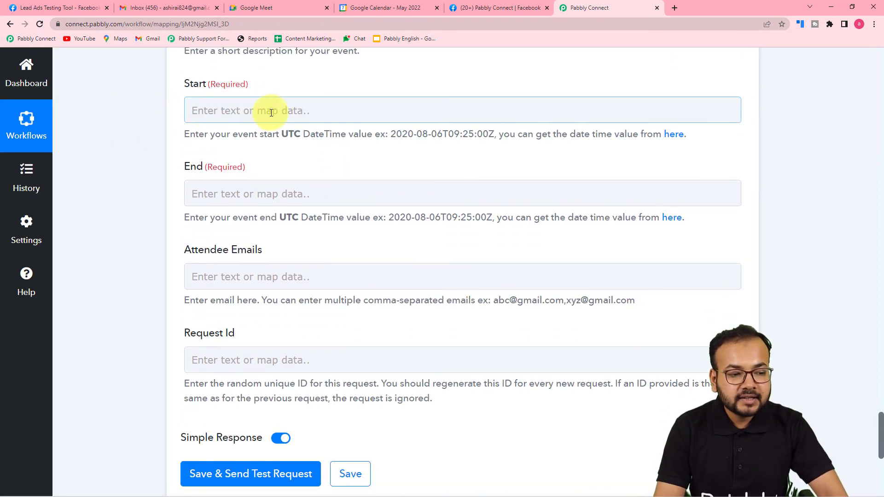
click(347, 205)
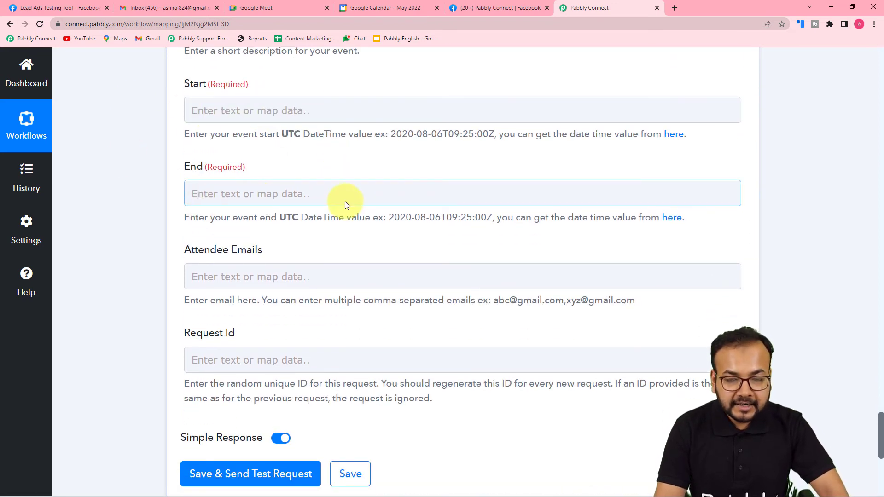
scroll(350, 212, up, 2)
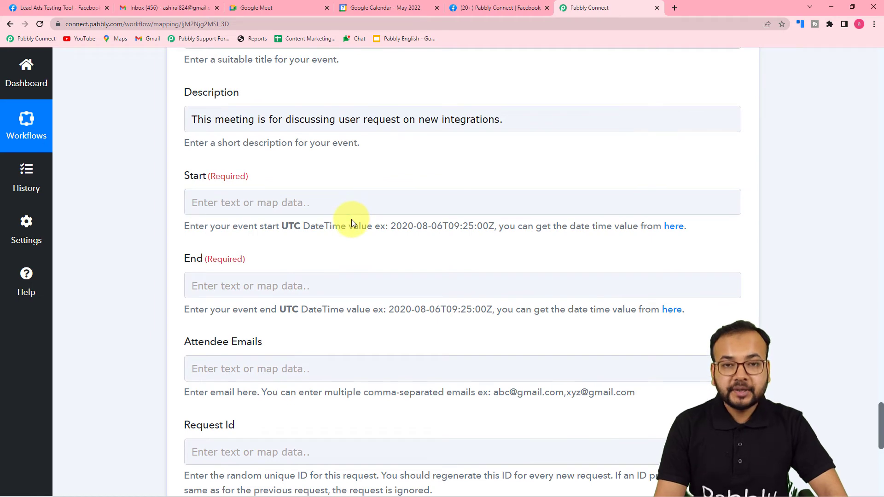
scroll(352, 220, up, 2)
click(352, 220)
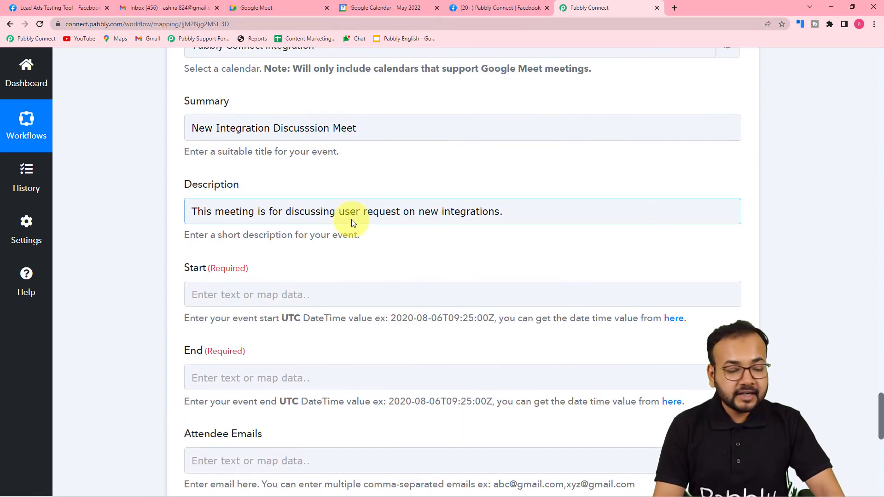
scroll(351, 220, down, 3)
click(296, 155)
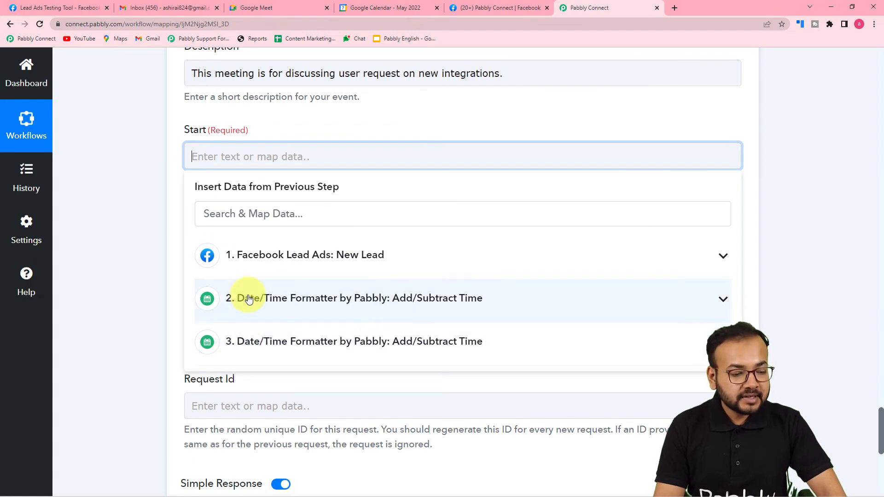
click(295, 300)
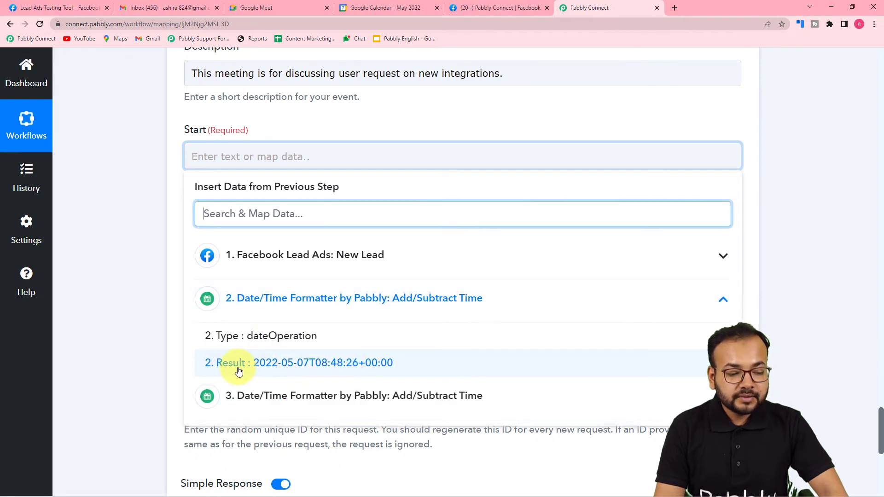
click(355, 367)
click(158, 227)
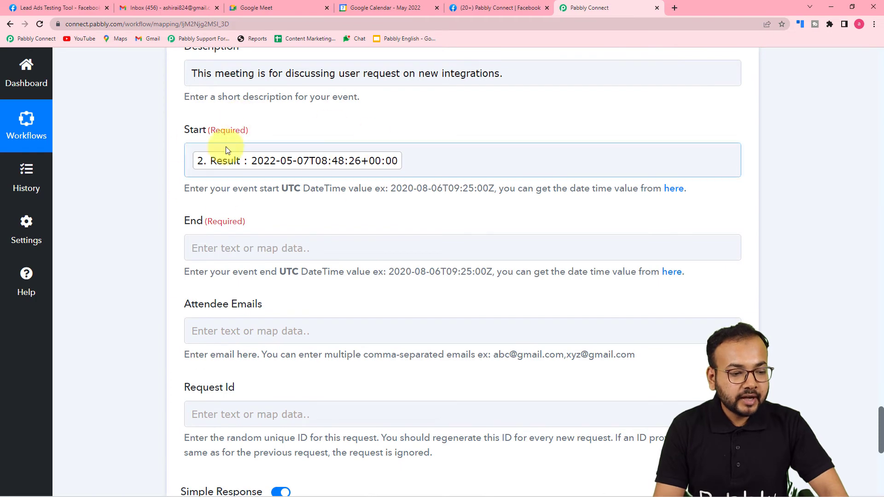
Map the Result of the step 3 Date/Time Formatter to the meeting's End field
scroll(156, 216, down, 3)
click(279, 111)
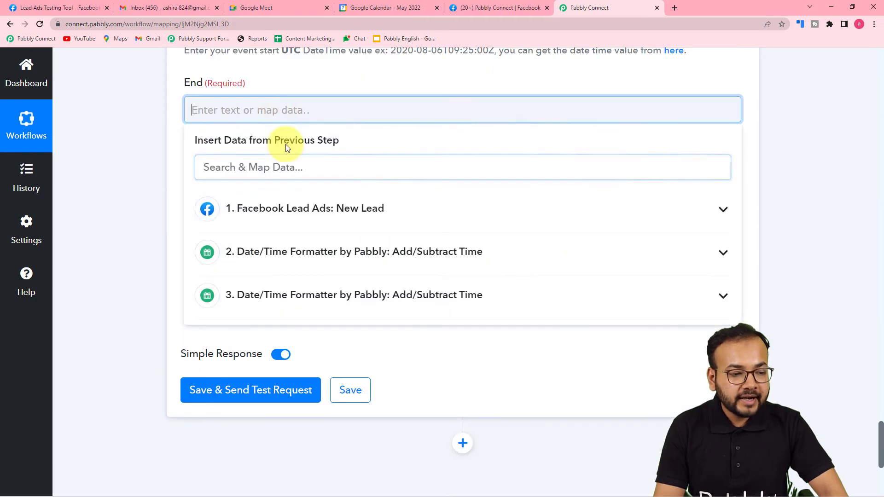
click(272, 296)
click(276, 361)
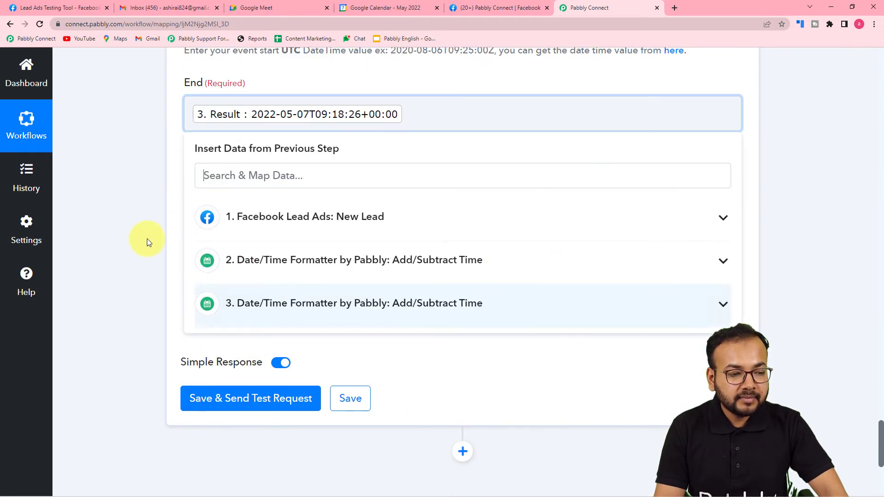
click(139, 233)
Review the earlier workflow steps and the lead's email field in the Facebook Lead Ads response
scroll(139, 234, down, 1)
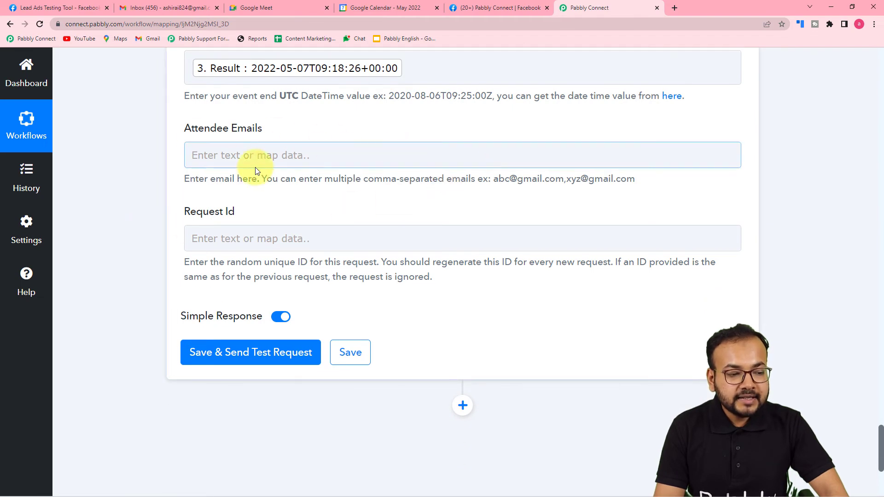
scroll(436, 262, up, 3)
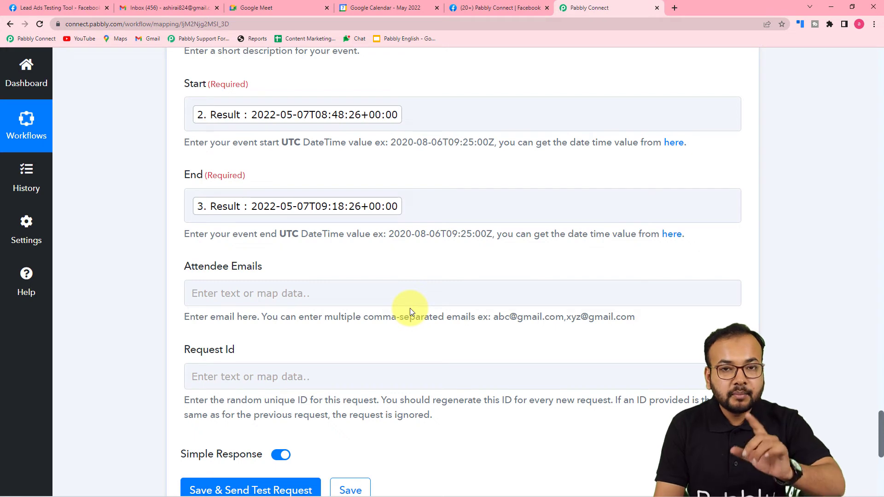
scroll(410, 308, up, 12)
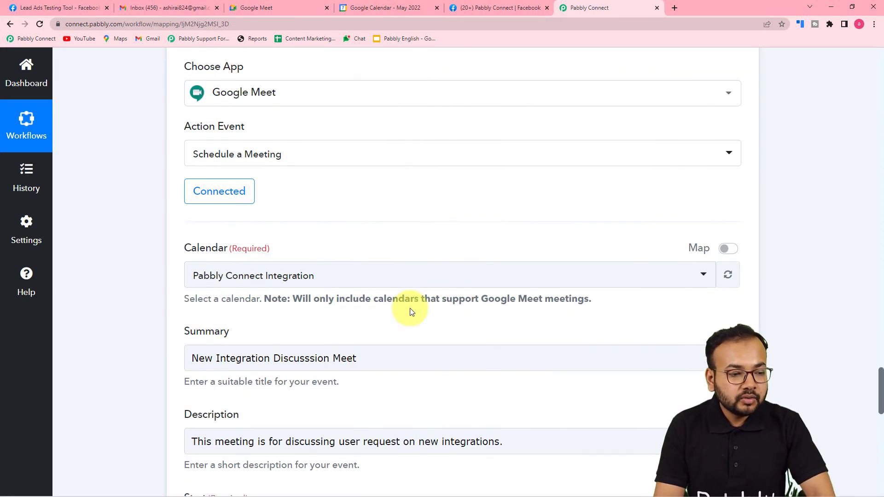
scroll(98, 185, up, 12)
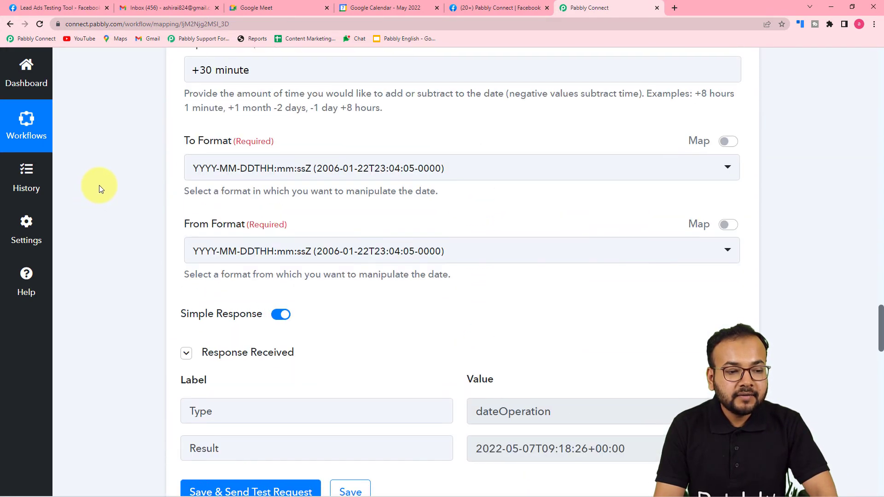
scroll(857, 84, up, 15)
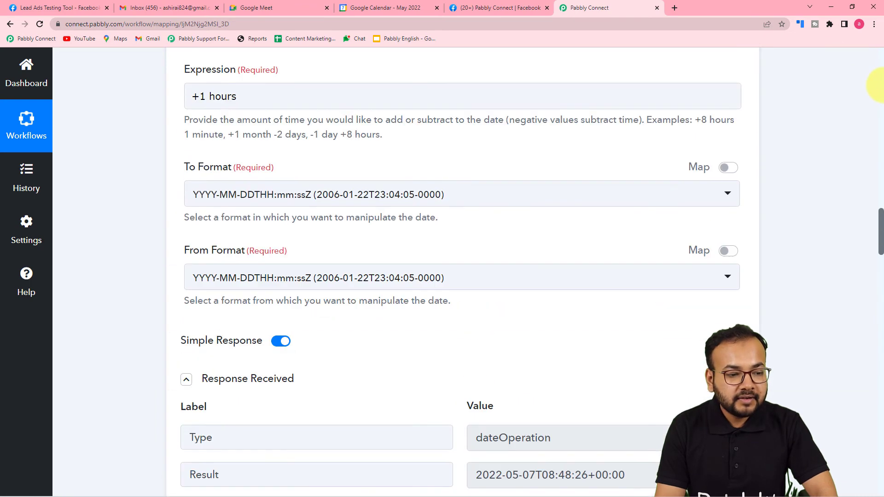
scroll(882, 55, up, 15)
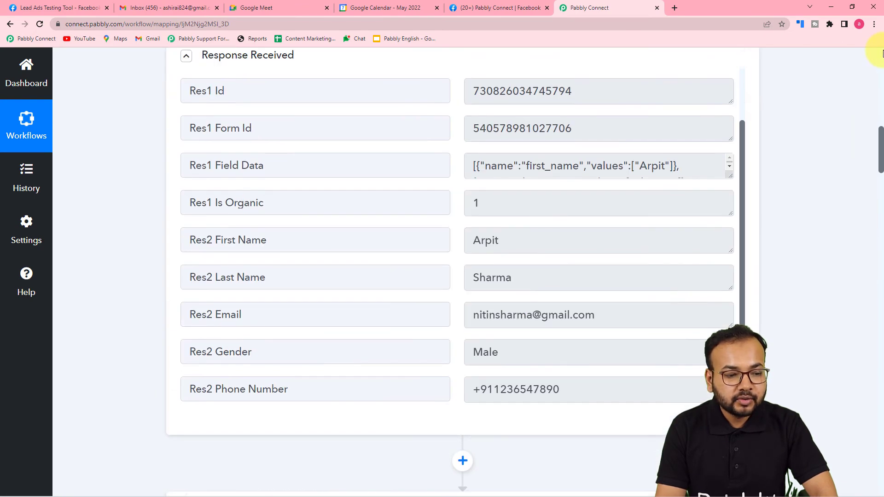
scroll(544, 196, down, 1)
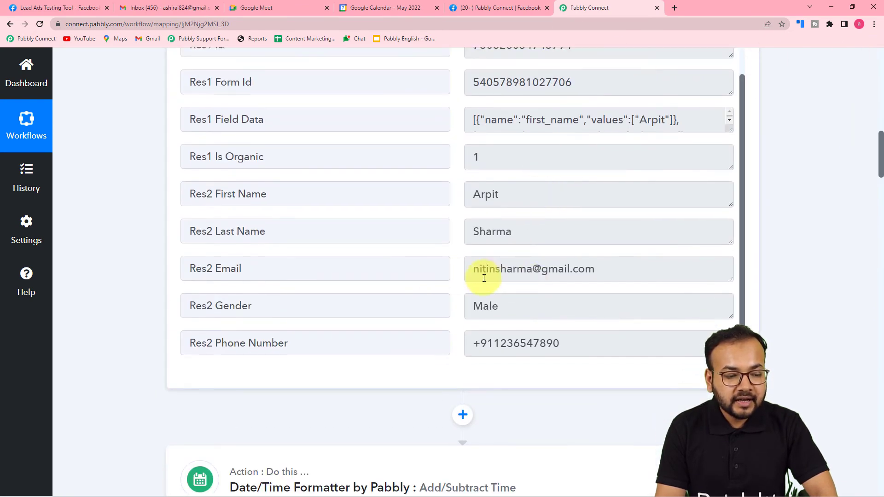
scroll(104, 241, down, 17)
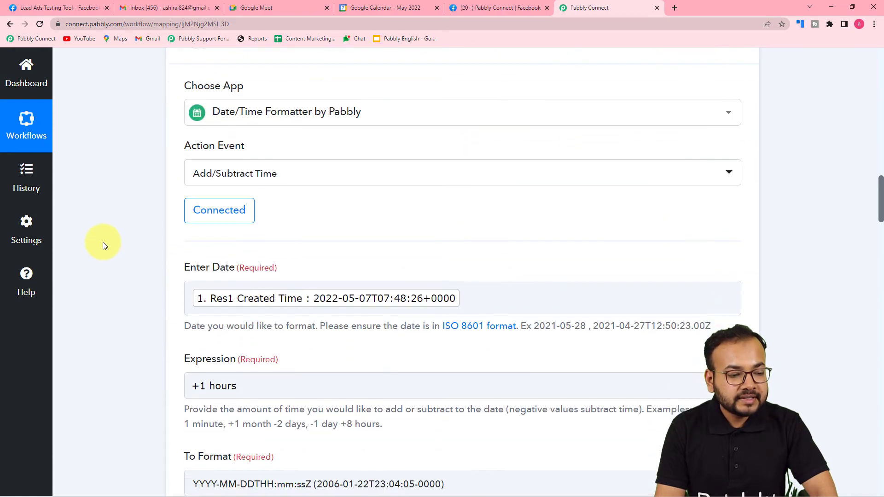
Map Res2 Email from the Facebook Lead Ads step to the Google Meet step's Attendee Emails field
drag(877, 233, 874, 443)
click(259, 236)
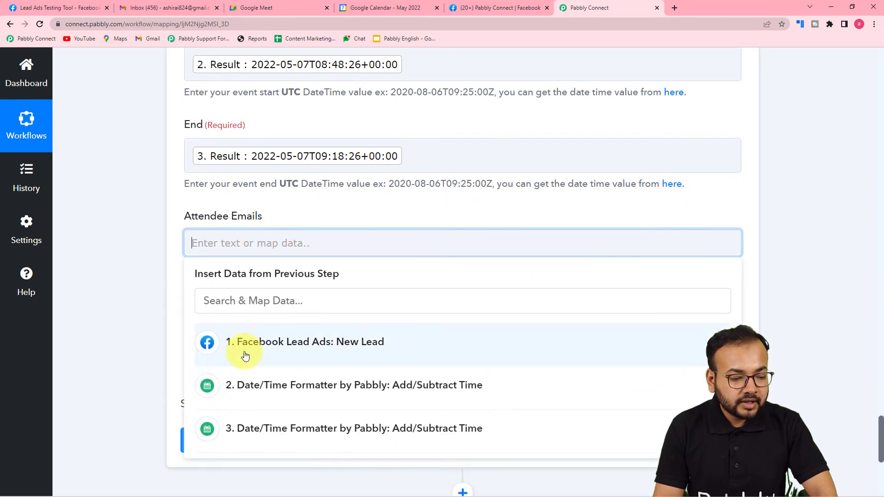
click(309, 349)
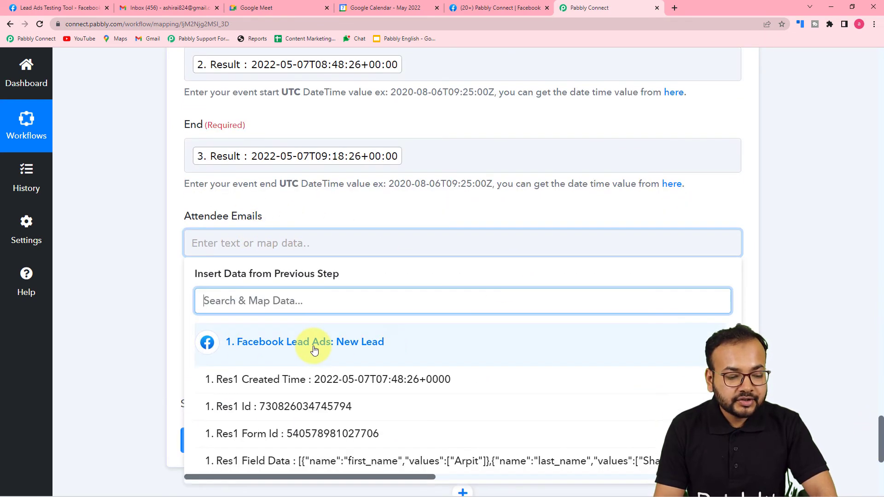
scroll(304, 352, down, 3)
scroll(315, 351, down, 1)
click(310, 391)
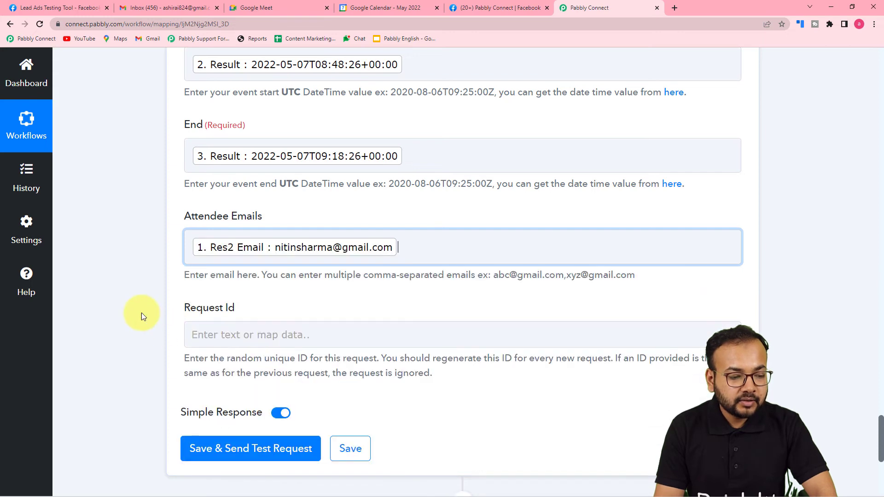
Review the Google Meet step's fields, from the Calendar selection down to the optional Request Id
scroll(205, 329, down, 1)
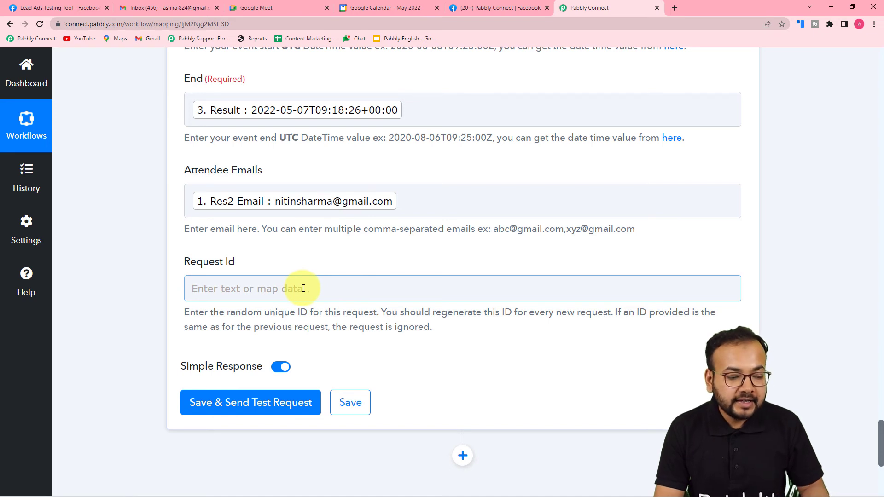
scroll(115, 246, down, 1)
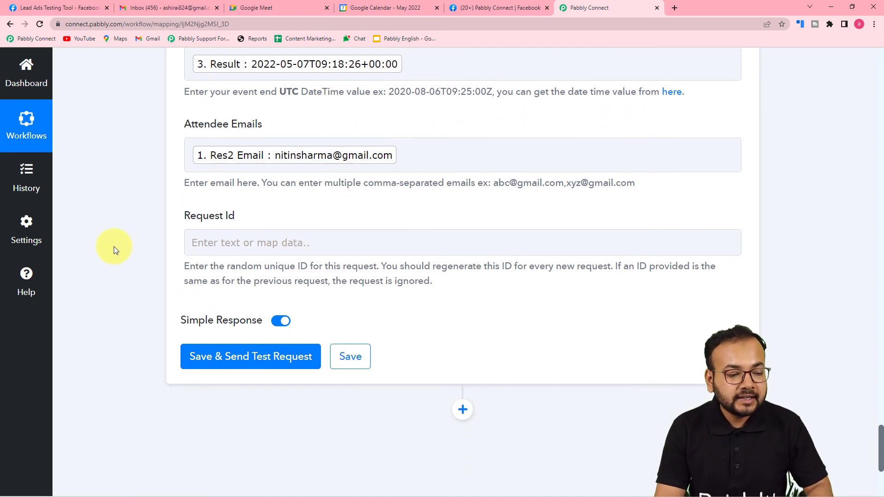
click(192, 252)
click(140, 229)
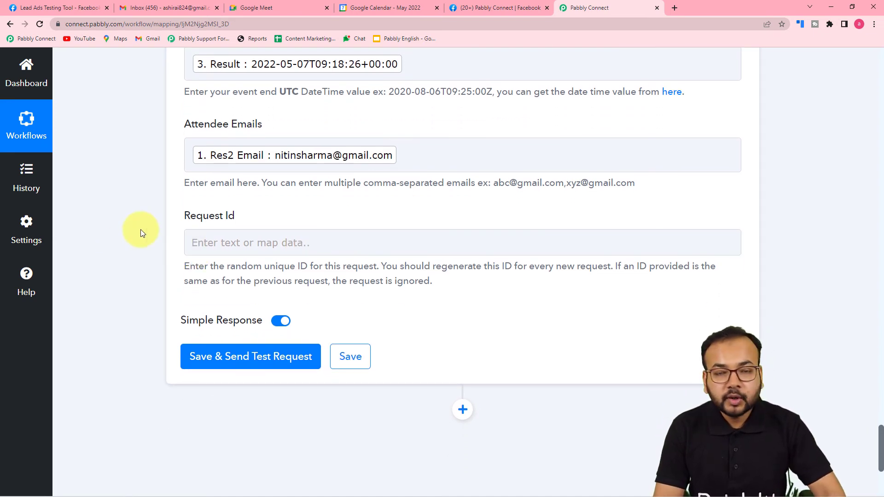
scroll(140, 229, up, 10)
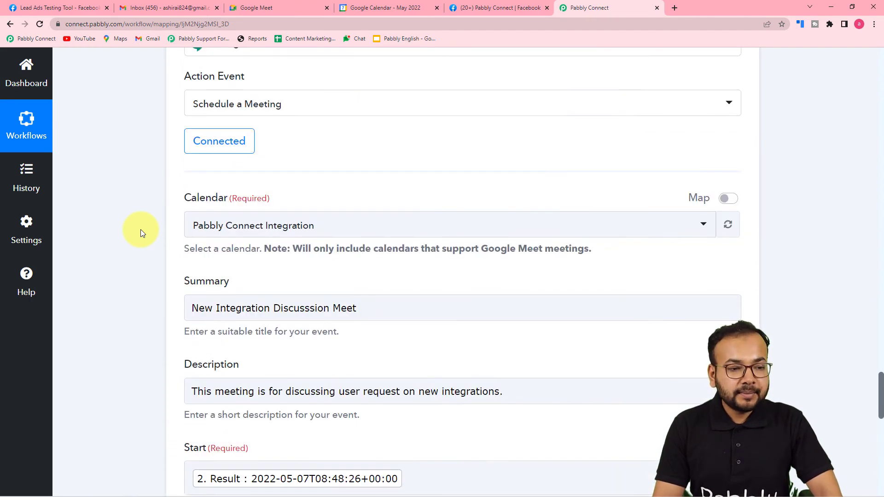
scroll(140, 229, down, 7)
scroll(140, 229, up, 1)
scroll(140, 229, down, 3)
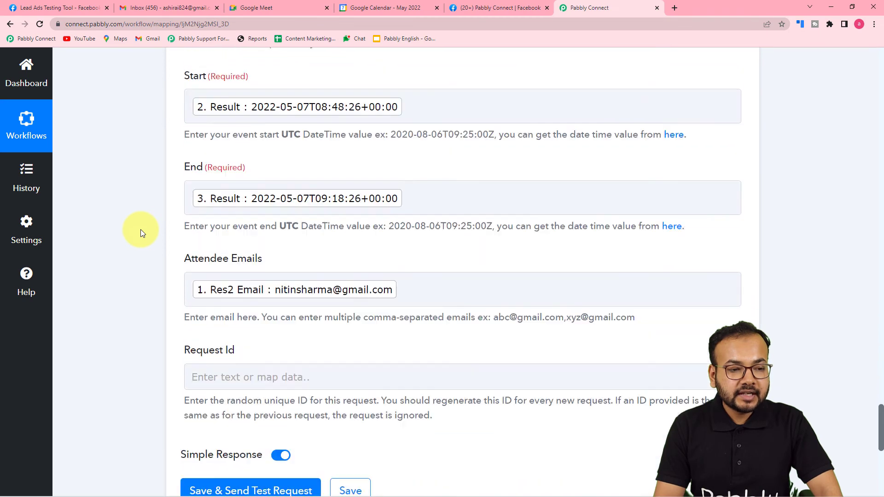
Check the May 2022 calendar in Google Calendar, and return to Pabbly Connect to recheck the Start, End and Attendee Emails mappings
click(383, 9)
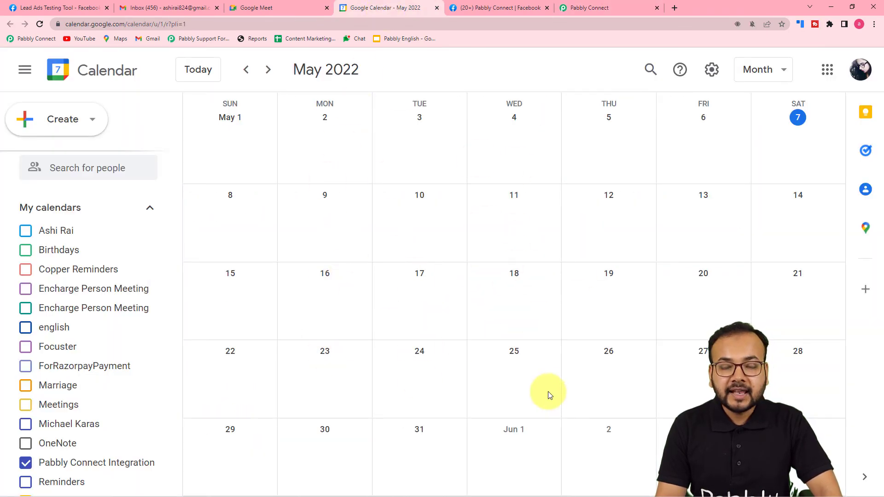
click(586, 8)
scroll(231, 231, up, 5)
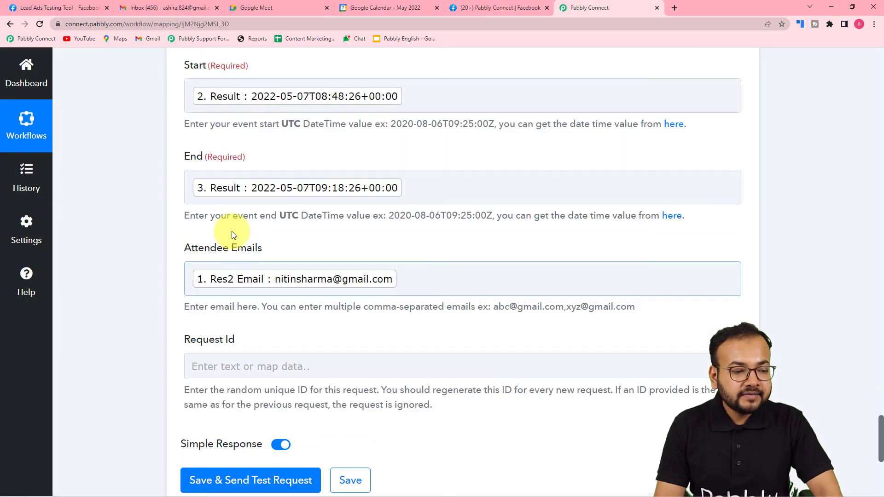
scroll(233, 349, down, 5)
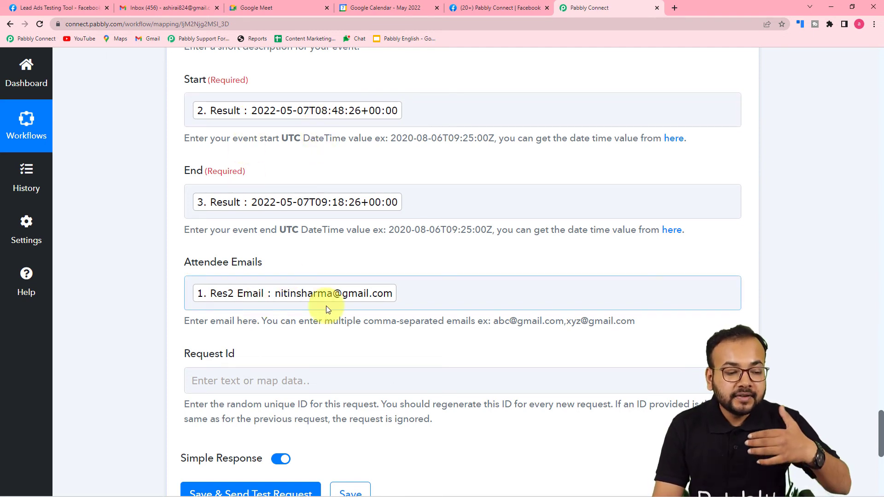
scroll(339, 288, up, 1)
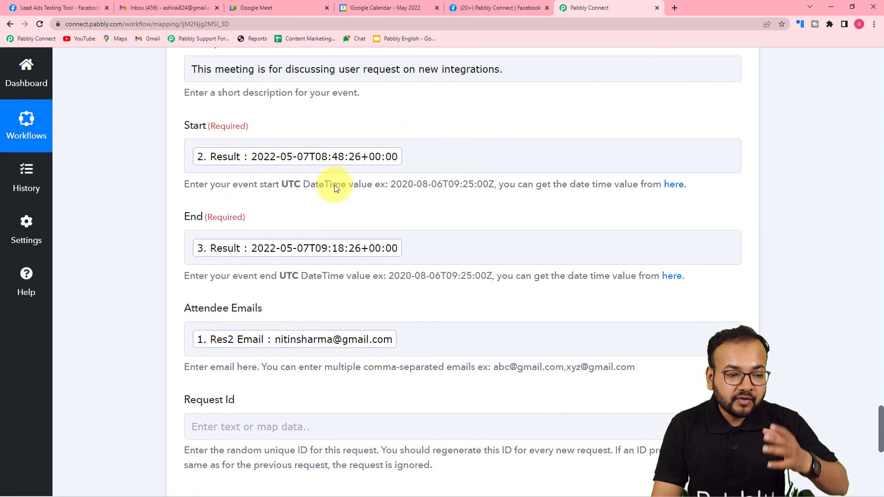
Save the Google Meet step with a test request and look through the received response
scroll(138, 320, down, 6)
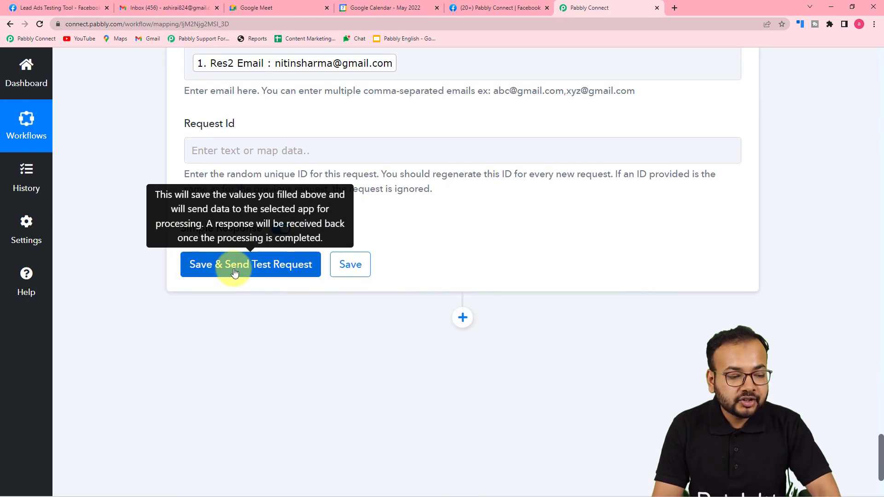
click(235, 273)
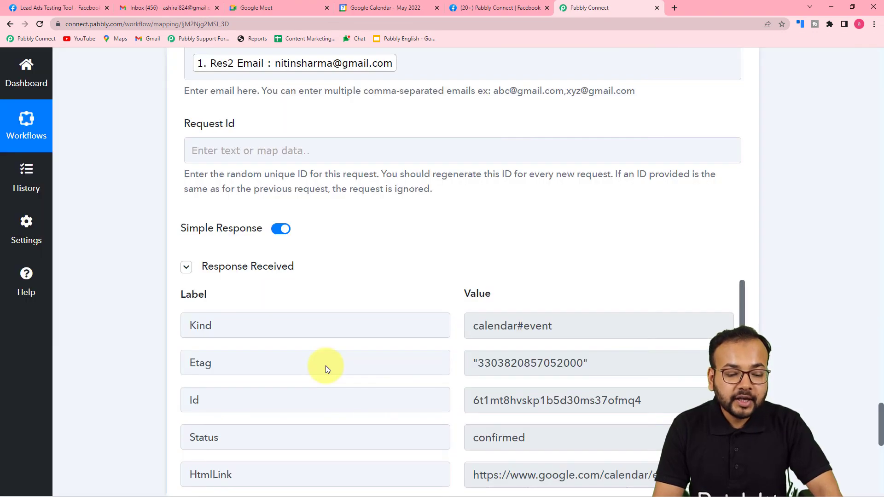
scroll(326, 366, down, 2)
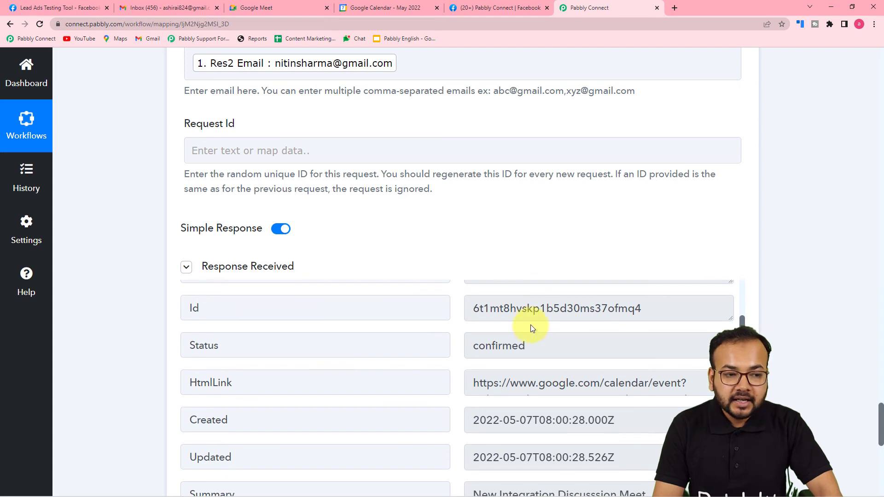
Switch to Google Calendar and open the details of the New Integration Discusssion Meet event on May 7
click(401, 9)
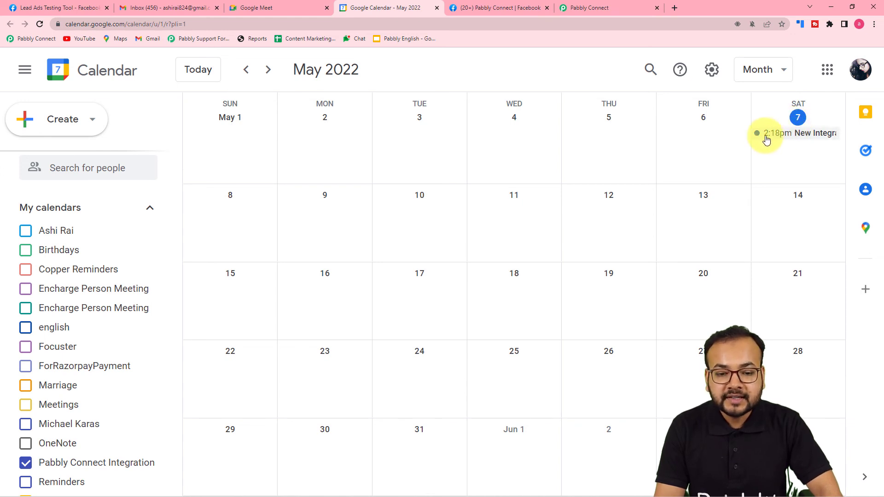
click(797, 135)
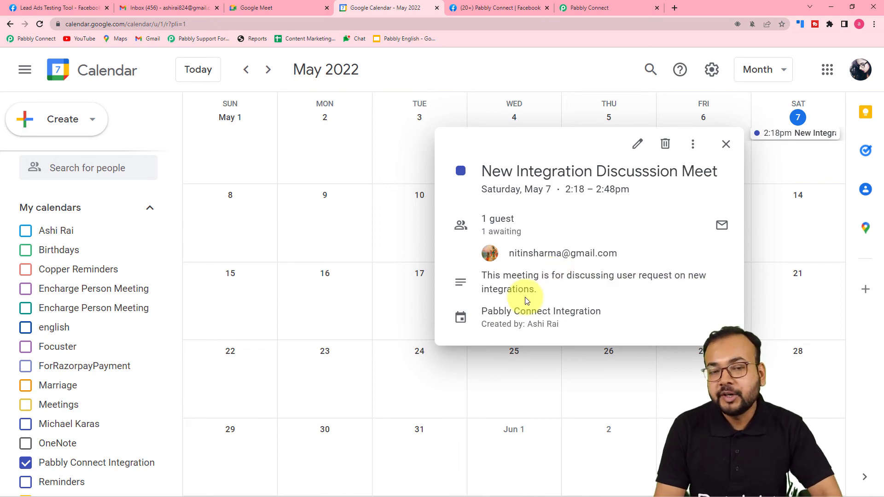
Return to Pabbly Connect and recheck the Google Meet step's Calendar, Summary, Description and Start fields
click(580, 6)
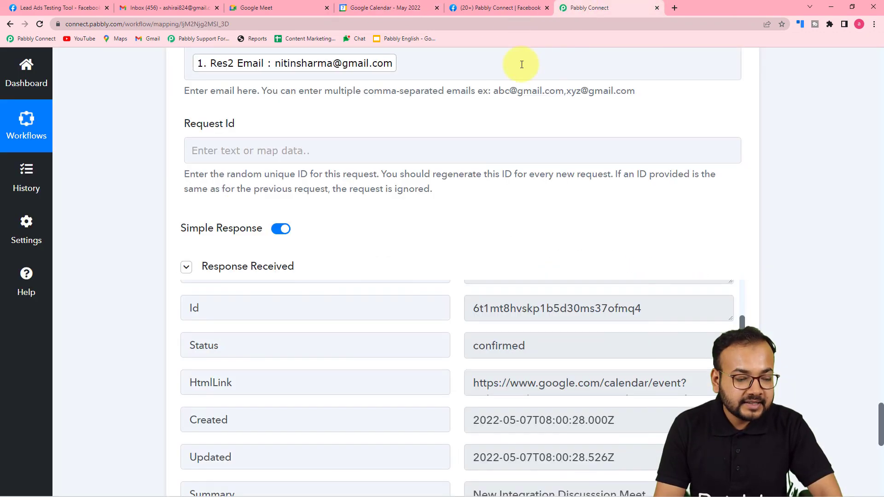
scroll(304, 255, up, 10)
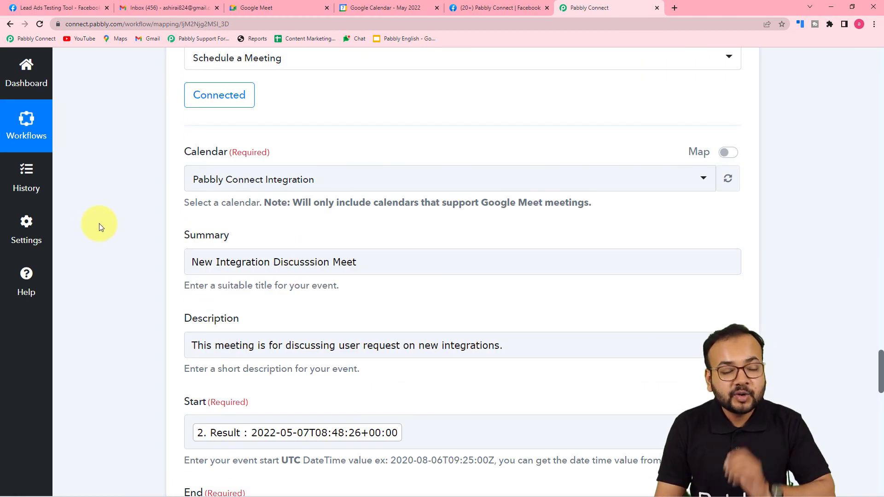
Open the New Integration Discusssion Meet invitation in Gmail and read through its time, attendees and description
click(385, 266)
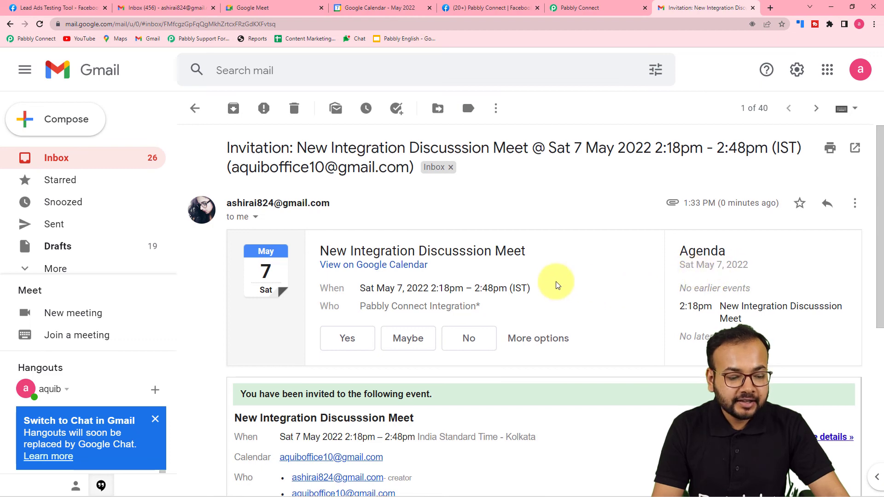
scroll(558, 285, down, 3)
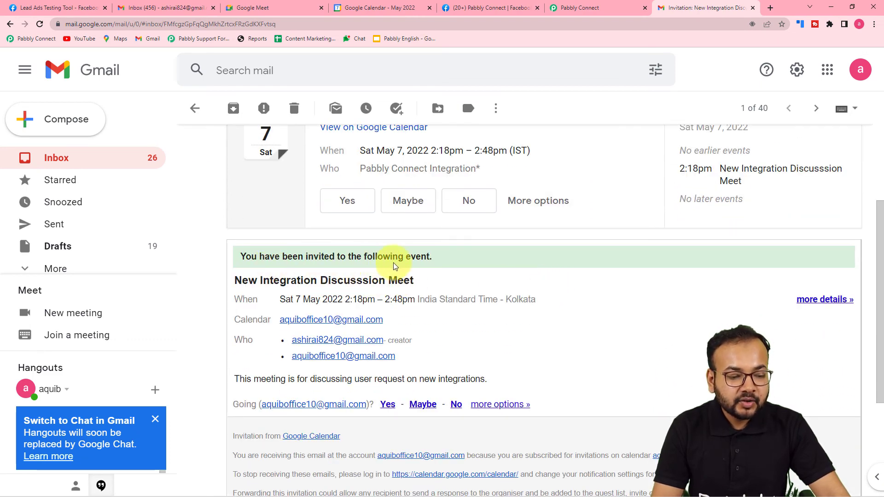
scroll(396, 267, down, 2)
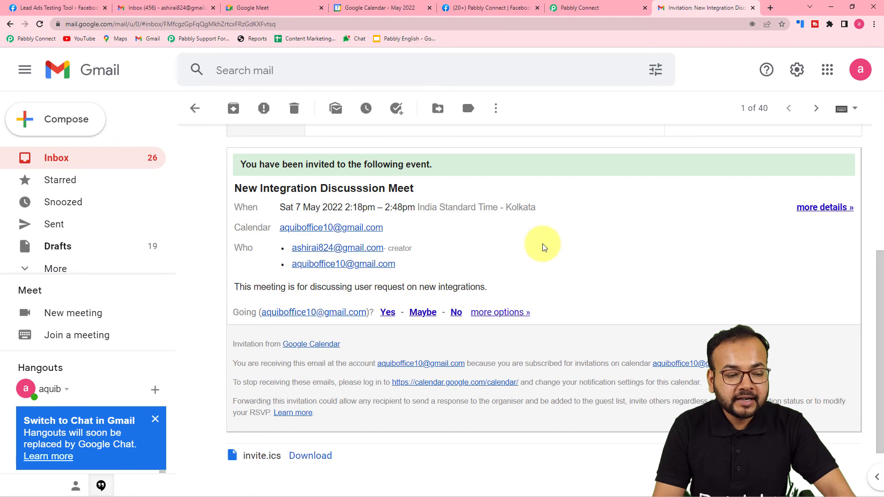
scroll(542, 247, up, 5)
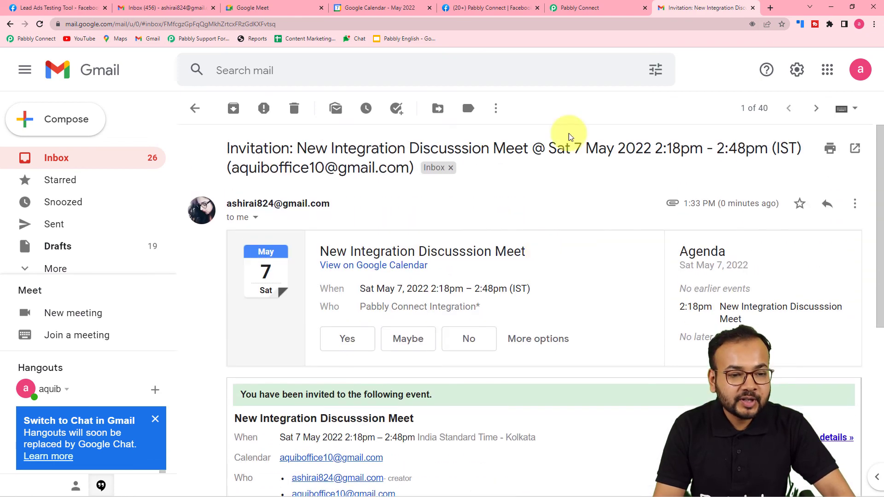
Switch back to Pabbly Connect and review the workflow from the Google Meet step's attendee field back to the preceding date formatter response
click(582, 9)
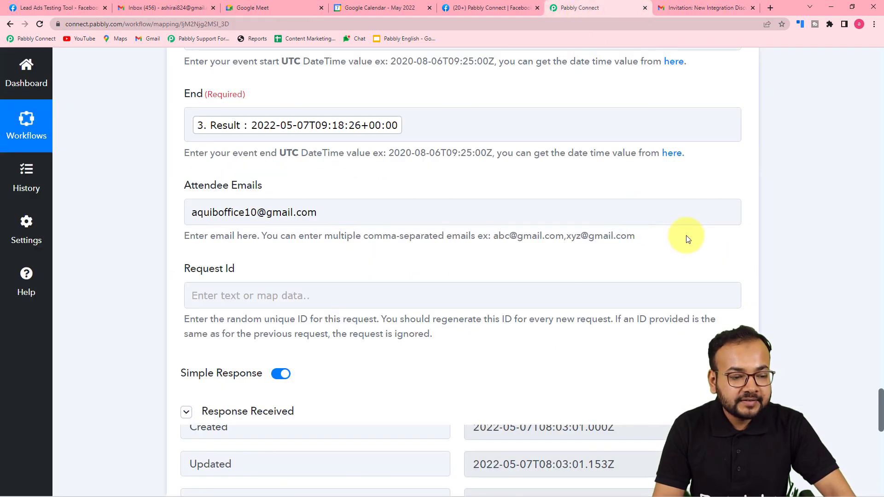
scroll(730, 261, up, 15)
scroll(879, 291, up, 9)
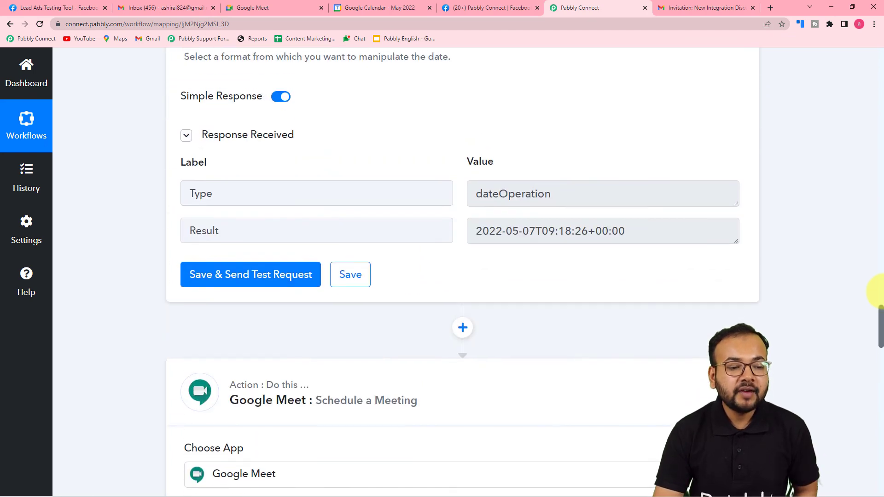